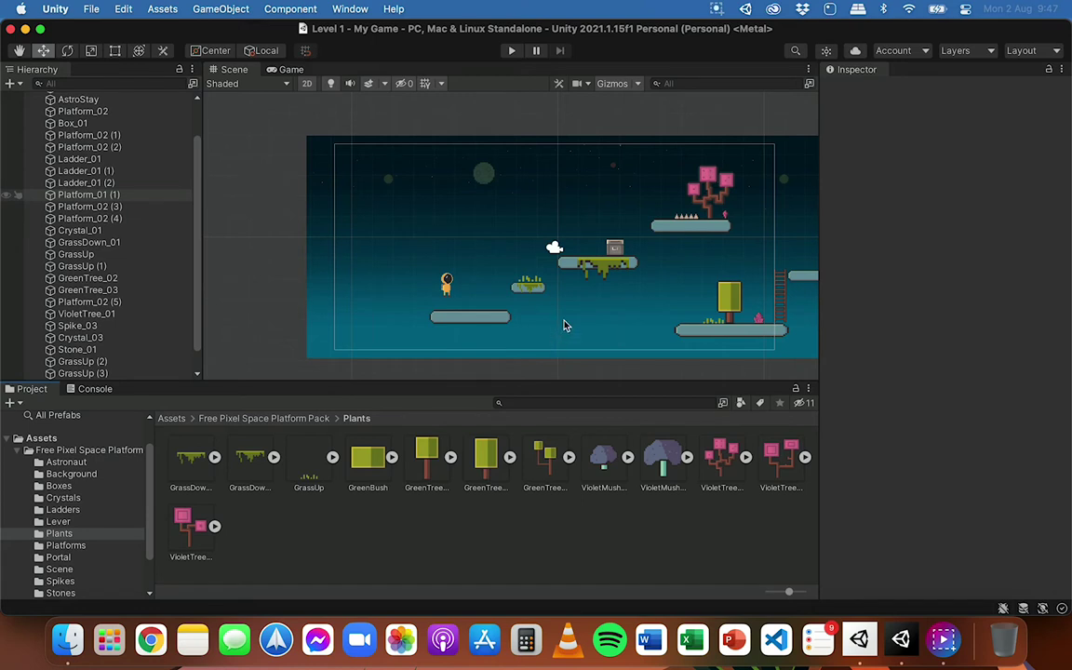
# - Zoom the Scene view in on the level and enter Play mode to preview it
pyautogui.scroll(3, 564, 324)
pyautogui.scroll(1, 444, 282)
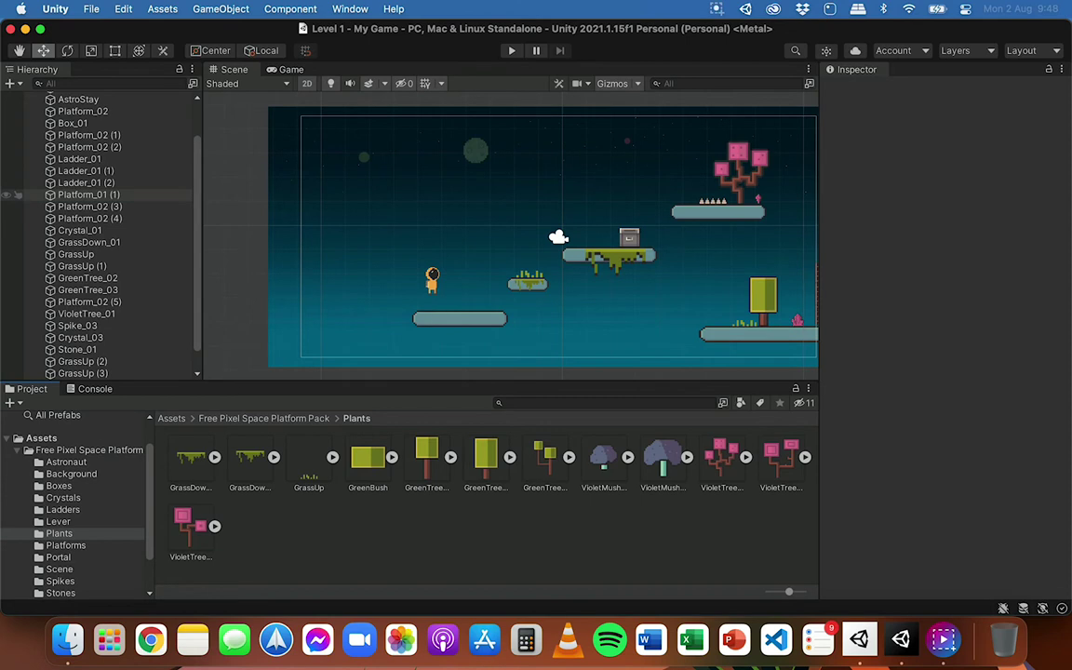
pyautogui.click(512, 50)
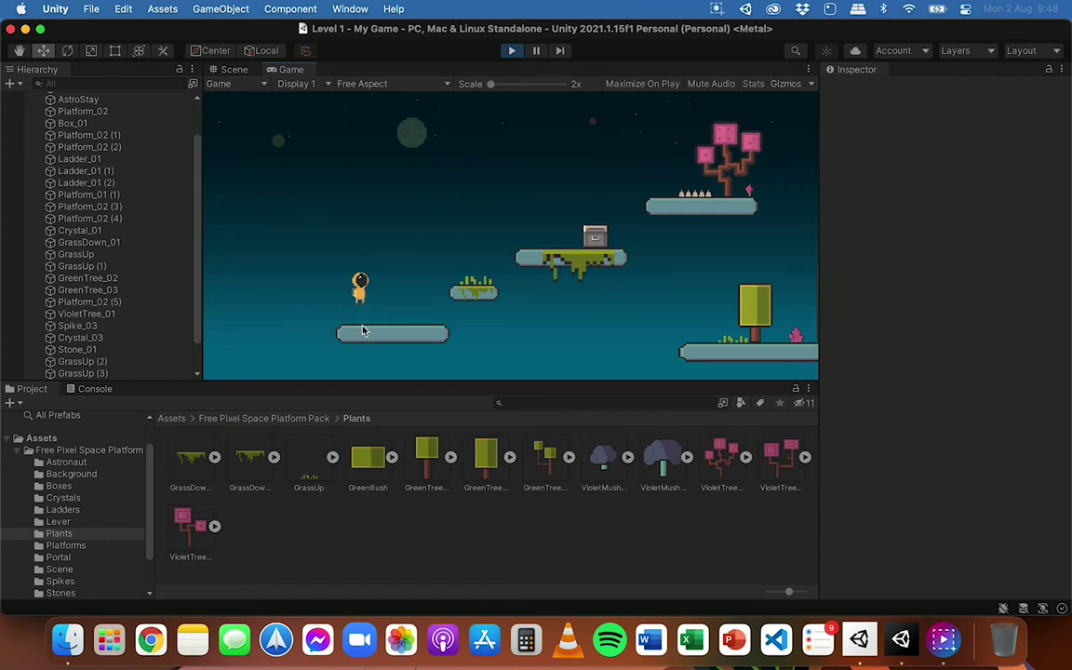
# - Exit Play mode and select the AstroStay astronaut in the Scene view
pyautogui.click(513, 52)
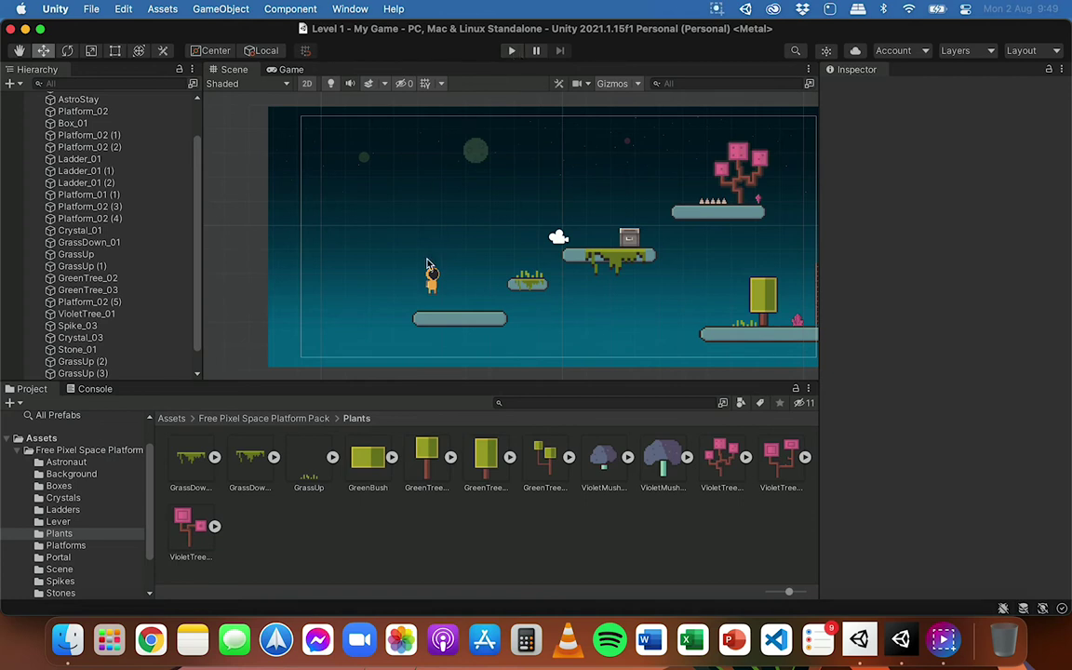
pyautogui.scroll(2, 440, 313)
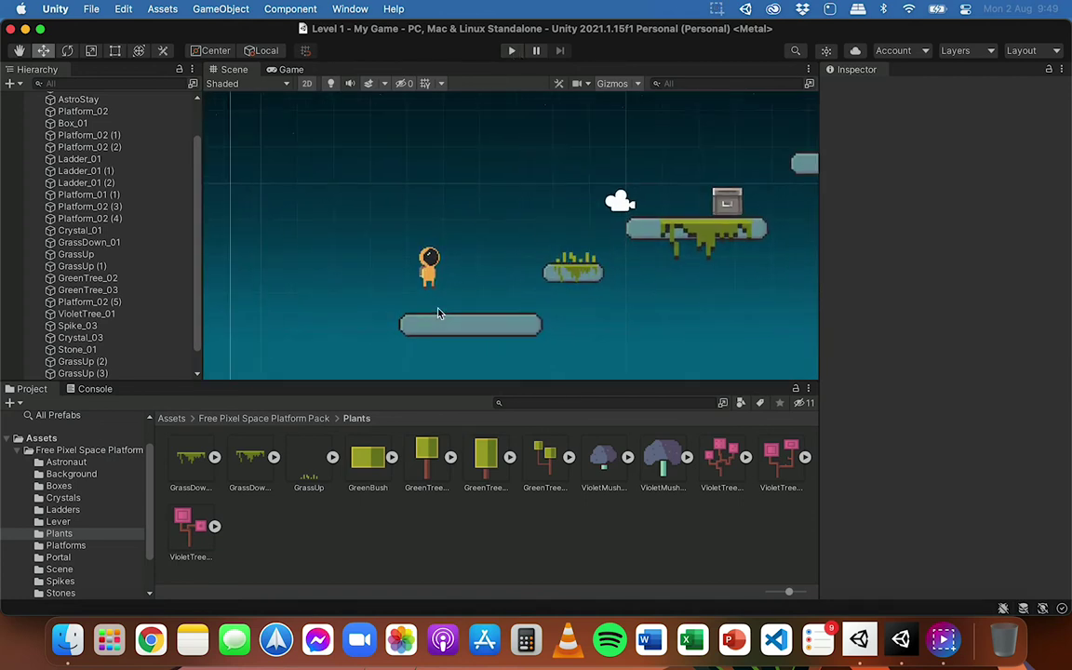
pyautogui.click(428, 255)
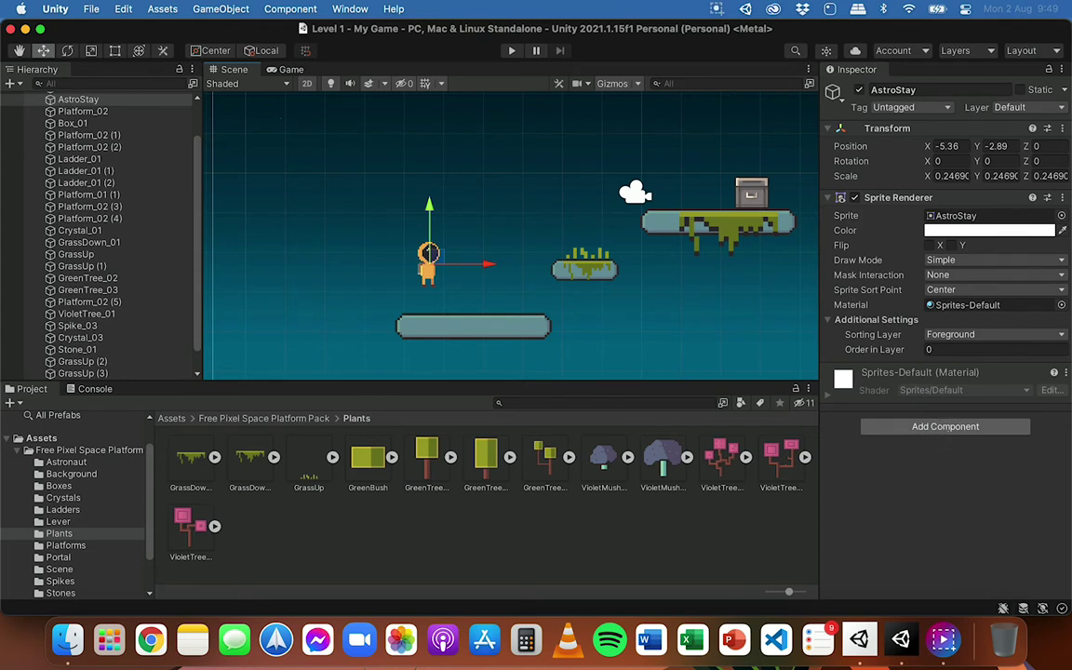
# - Add a Dynamic Rigidbody 2D (gravity scale 1, mass 1) from Physics 2D to AstroStay
pyautogui.click(949, 435)
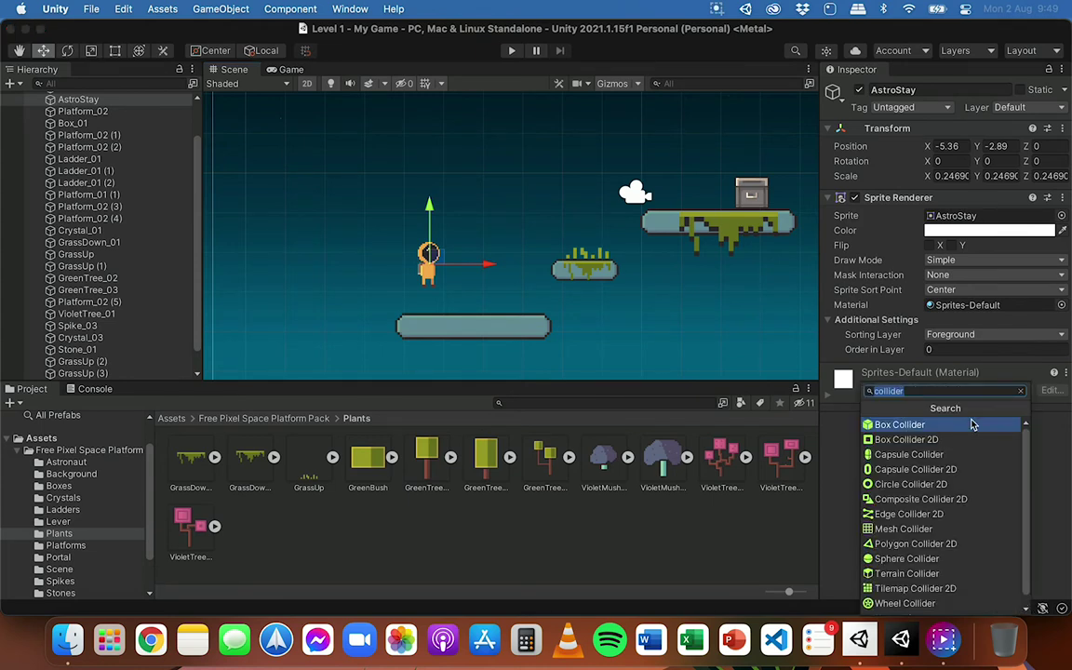
pyautogui.press('BackSpace')
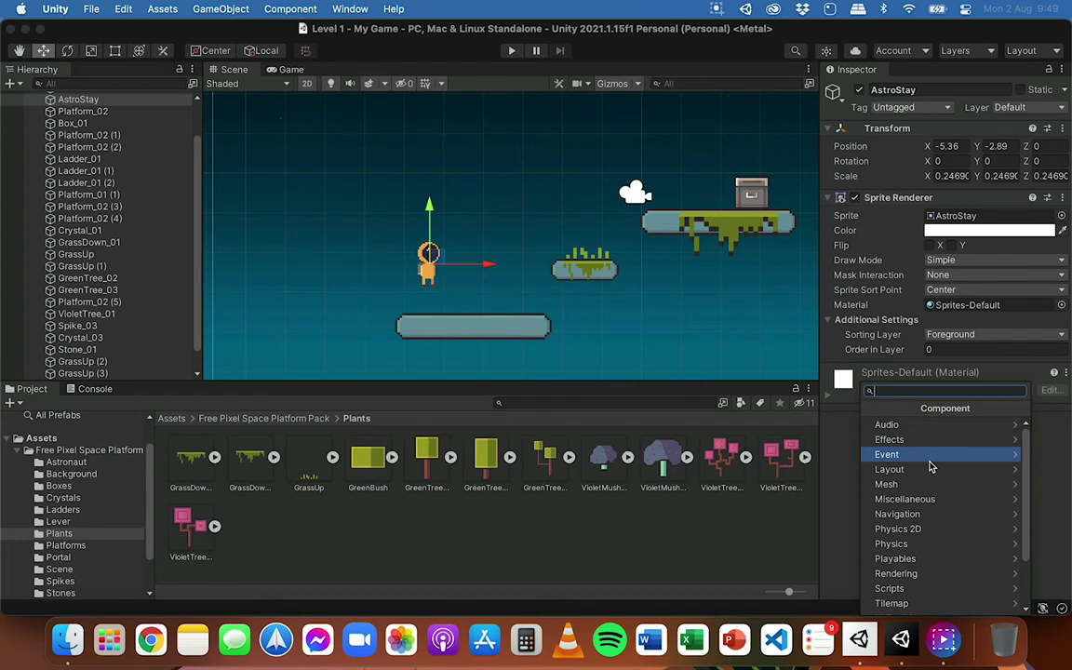
pyautogui.scroll(-1, 942, 590)
pyautogui.scroll(-4, 942, 590)
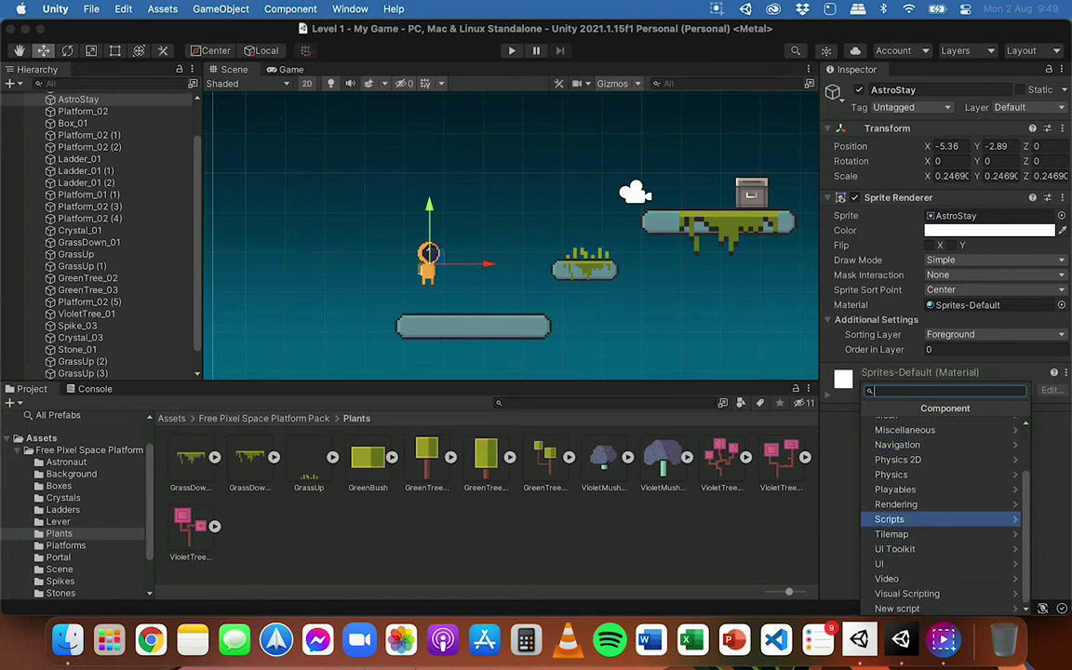
pyautogui.scroll(5, 926, 525)
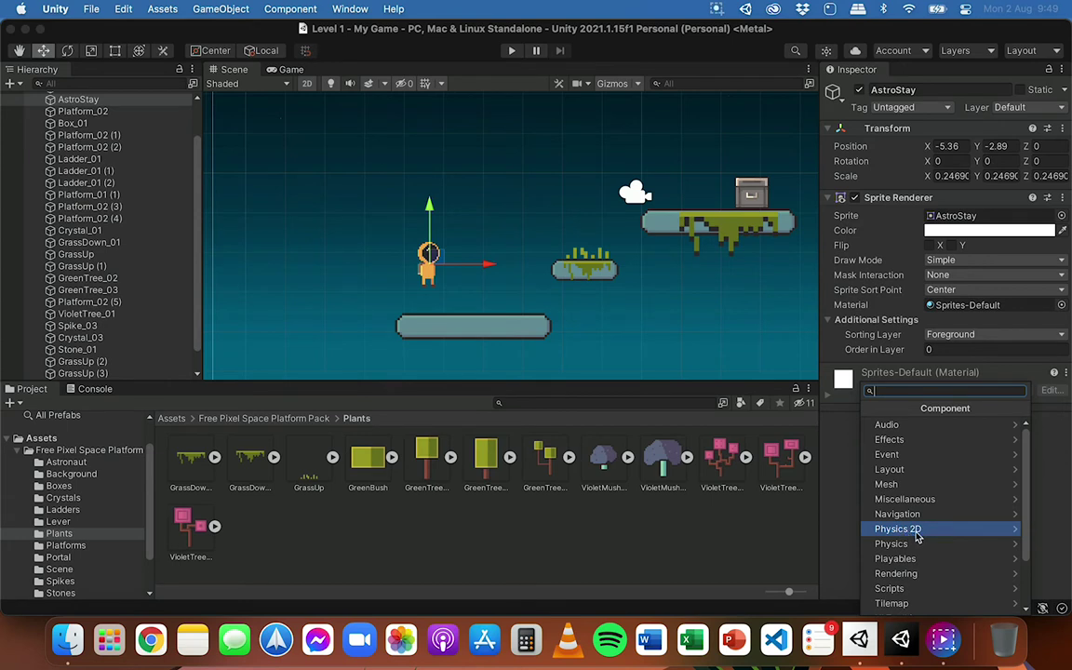
pyautogui.click(922, 530)
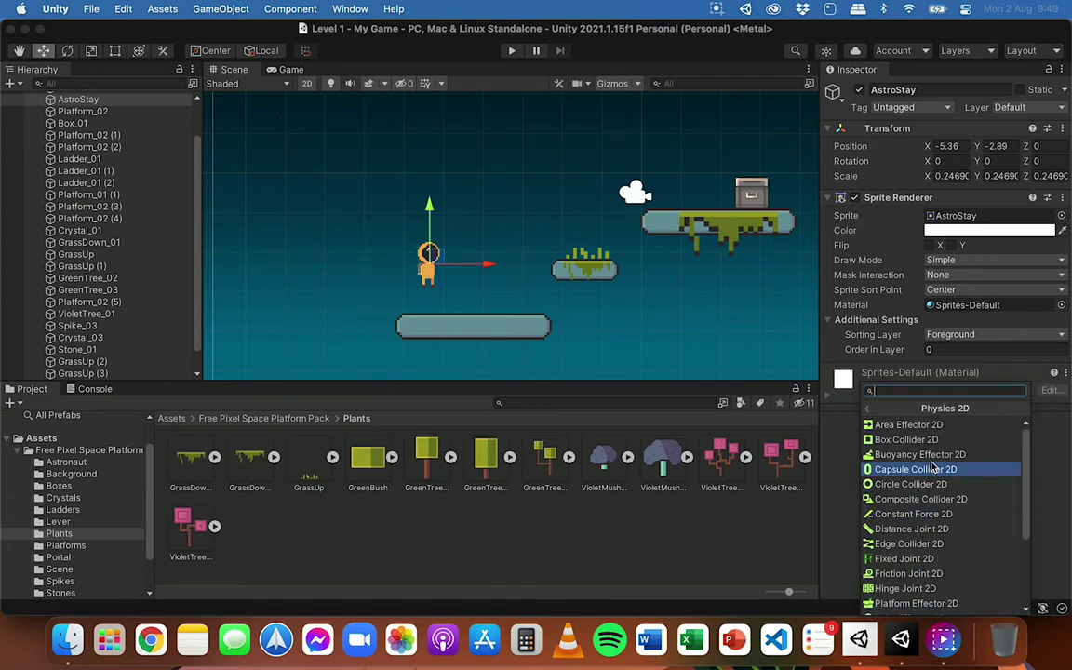
pyautogui.scroll(-3, 931, 456)
pyautogui.scroll(-1, 933, 463)
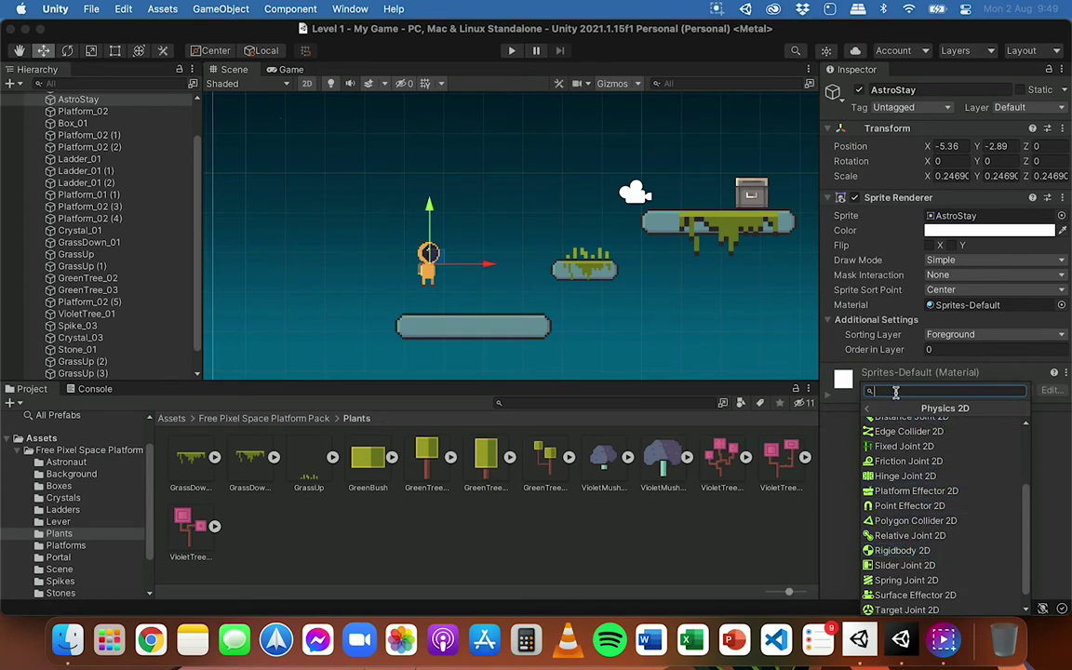
pyautogui.click(910, 556)
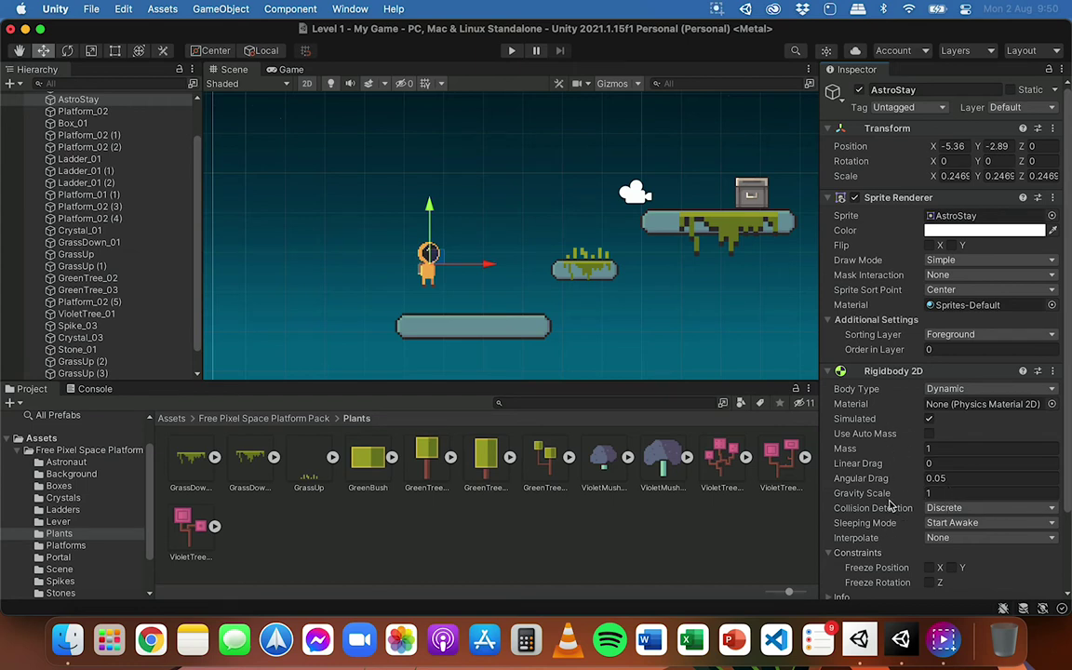
pyautogui.click(512, 50)
pyautogui.click(513, 51)
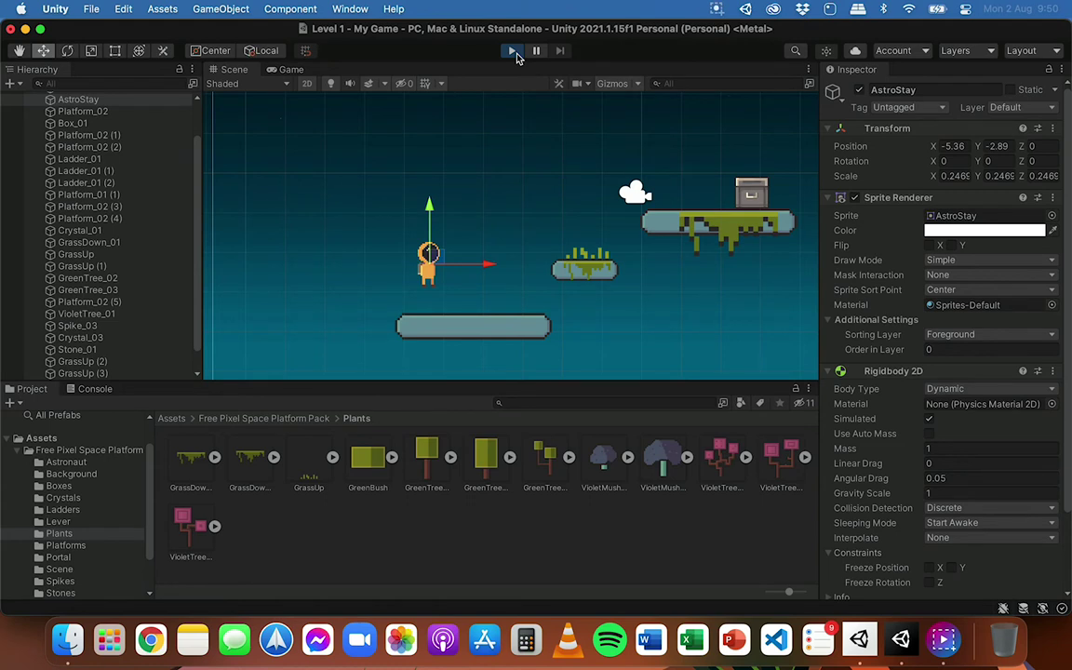
pyautogui.click(515, 52)
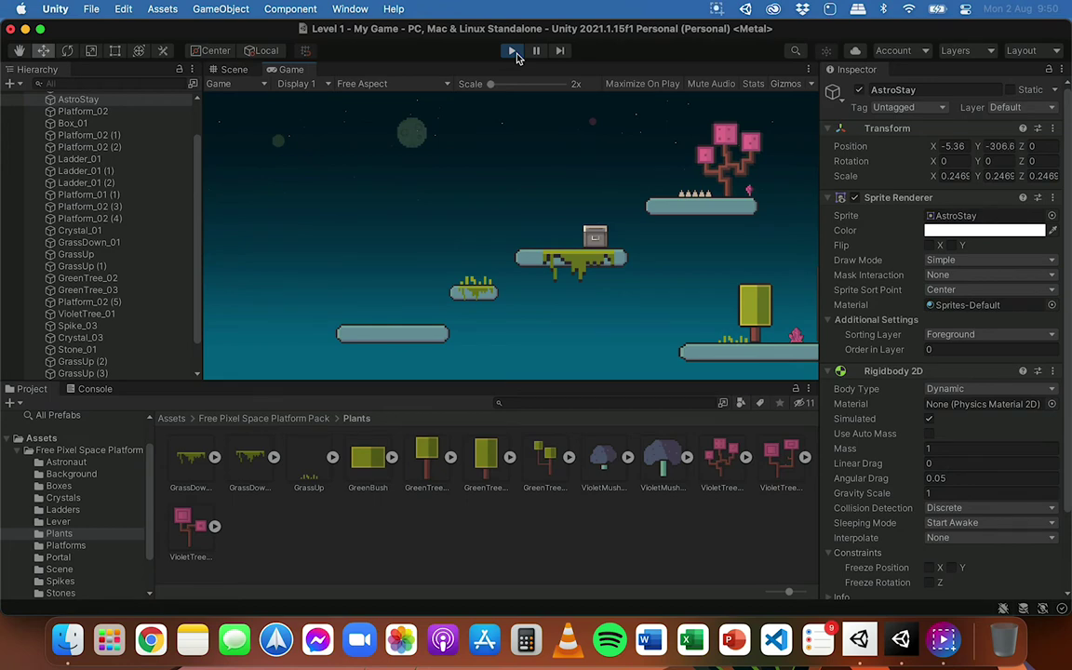
pyautogui.click(512, 52)
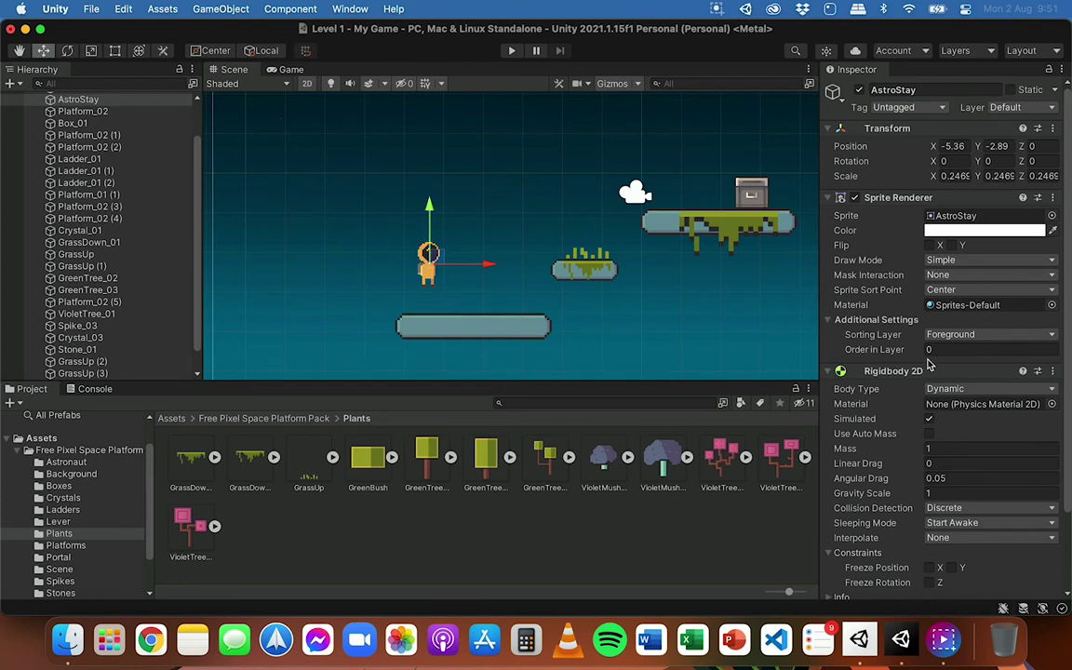
# - Attach a Polygon Collider 2D from the Physics 2D list to AstroStay
pyautogui.scroll(-3, 928, 363)
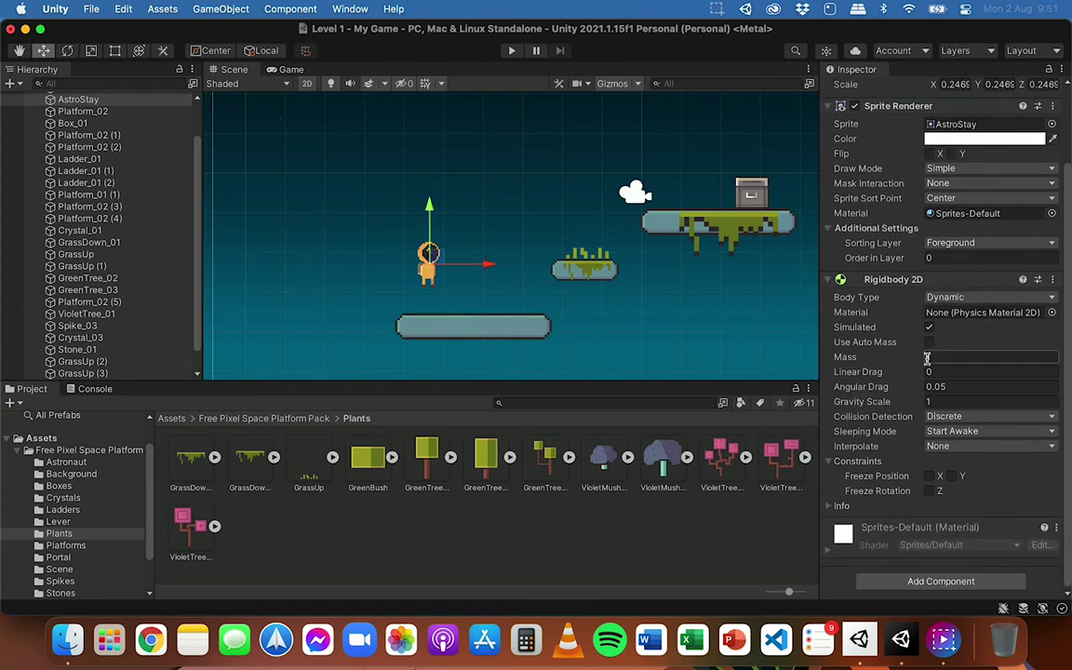
pyautogui.click(945, 581)
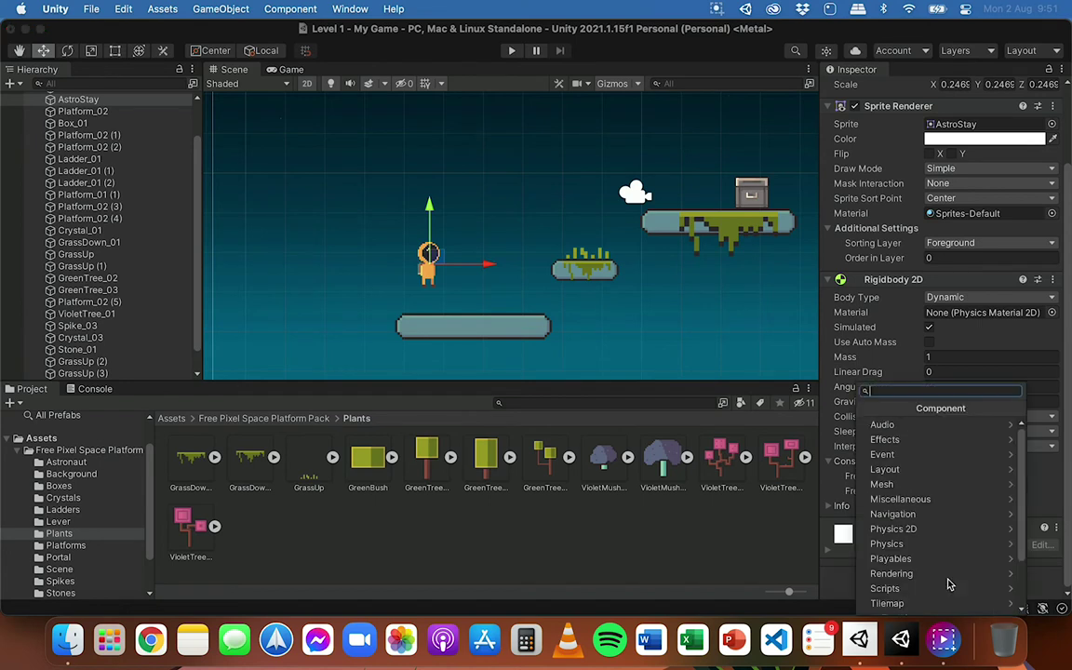
pyautogui.click(931, 534)
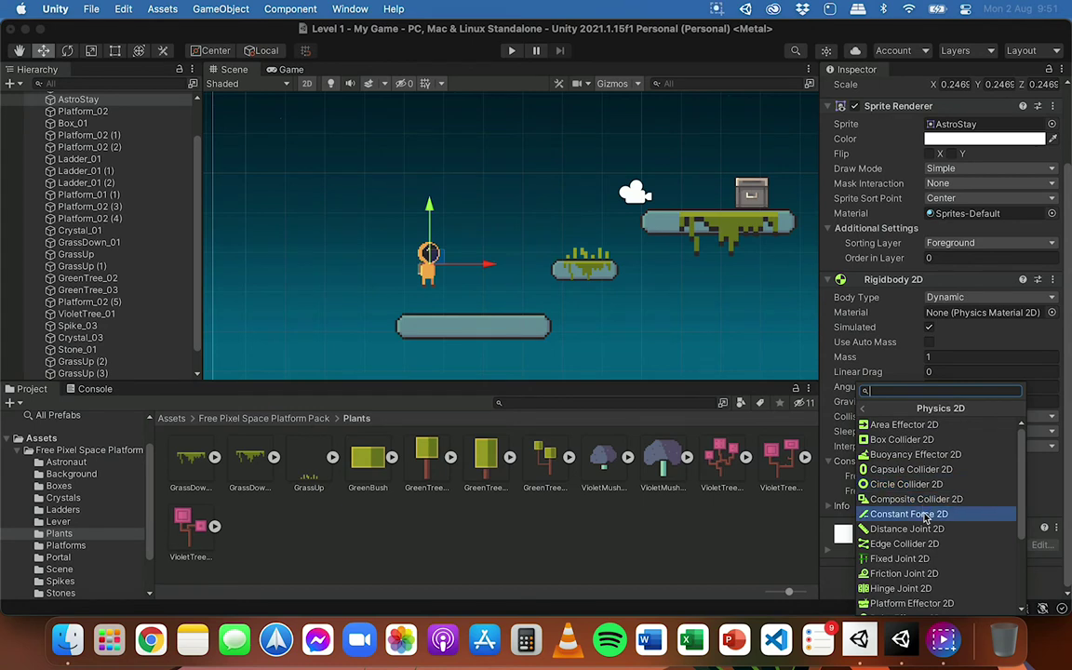
pyautogui.scroll(-3, 921, 550)
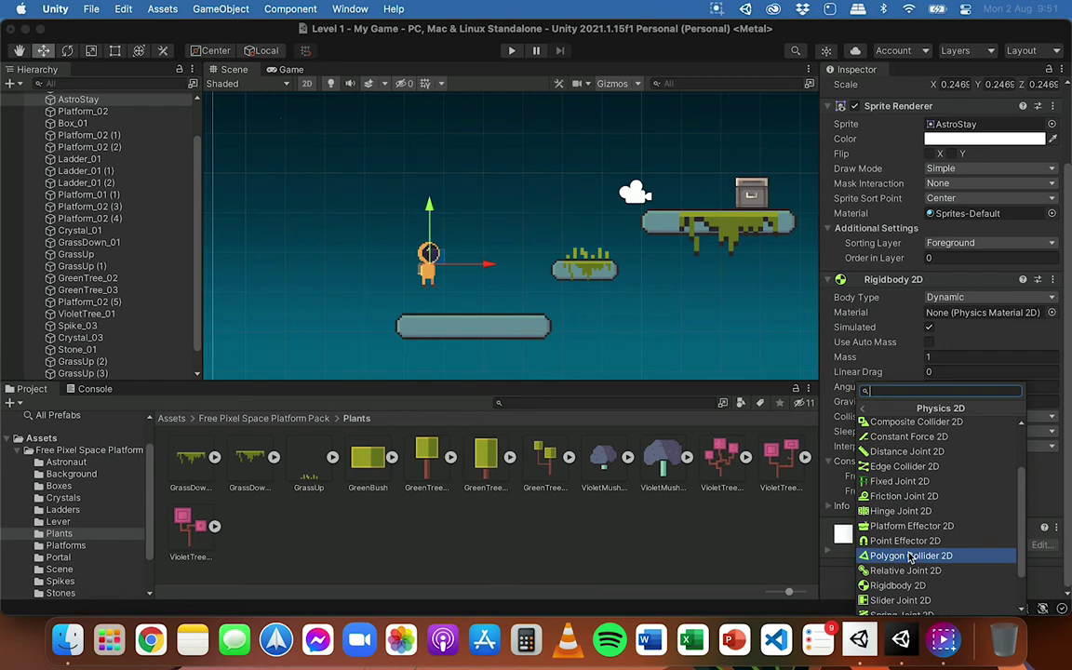
pyautogui.scroll(3, 909, 556)
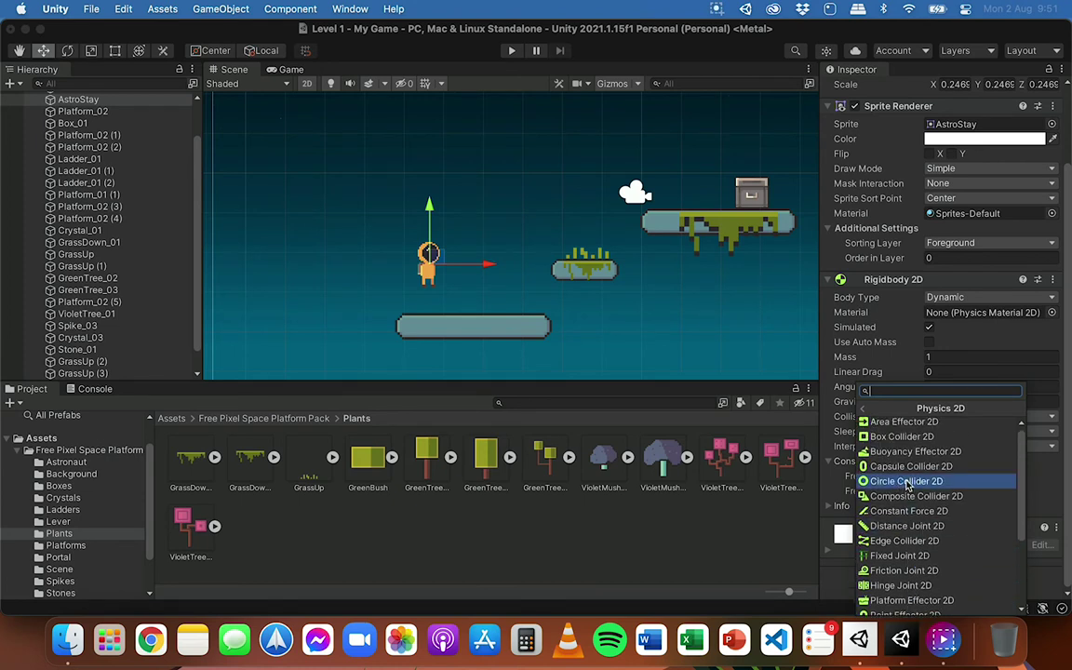
pyautogui.scroll(-3, 907, 485)
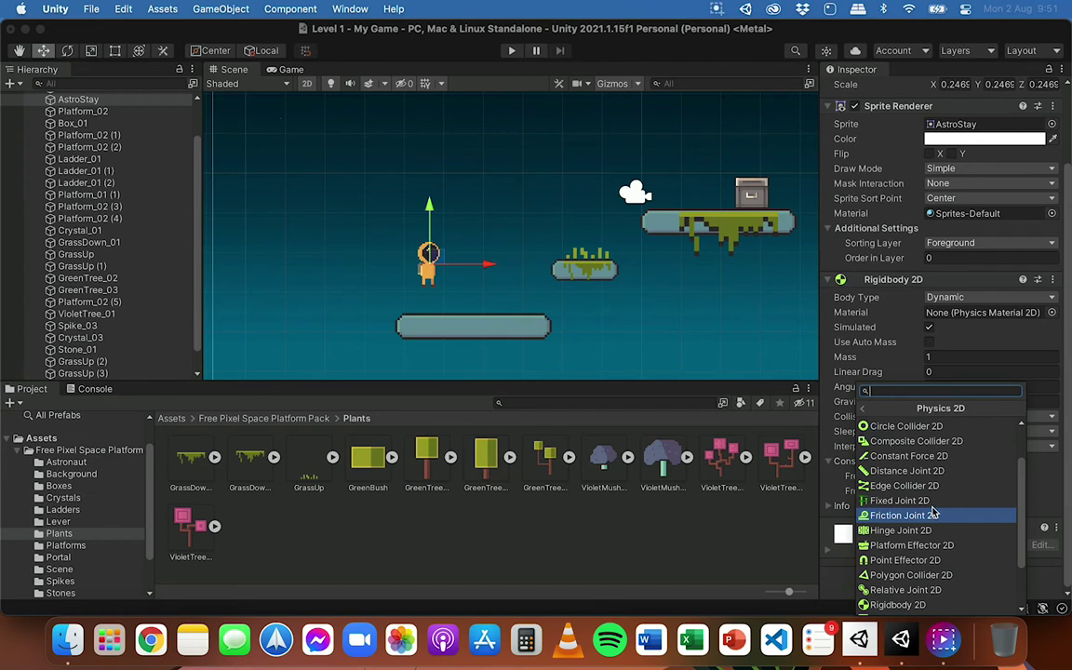
pyautogui.scroll(3, 928, 474)
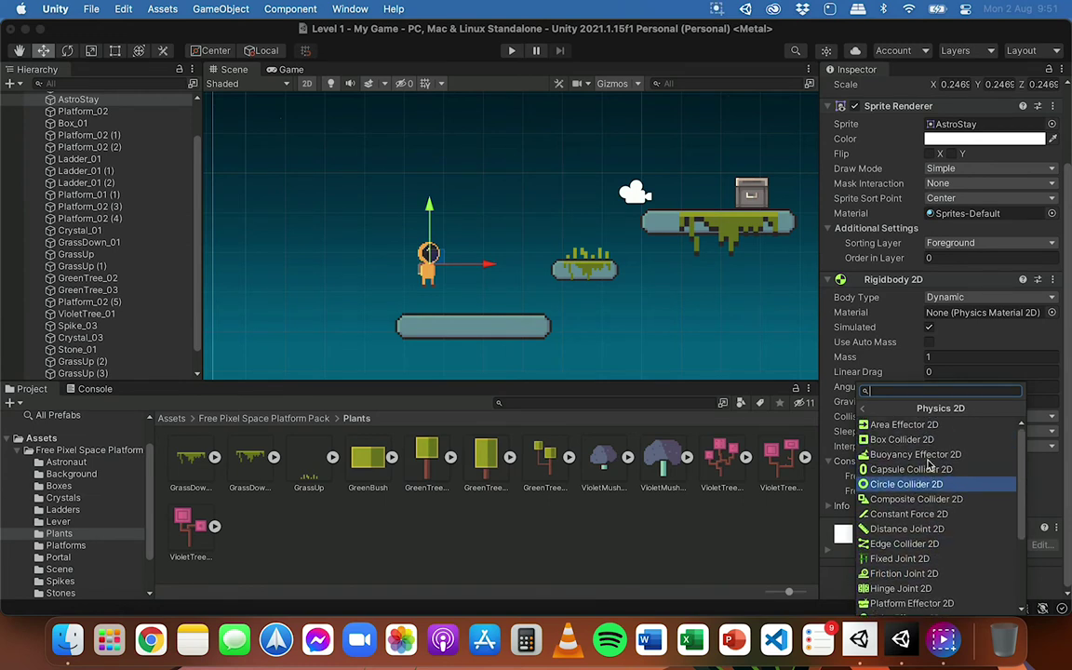
pyautogui.scroll(-2, 921, 517)
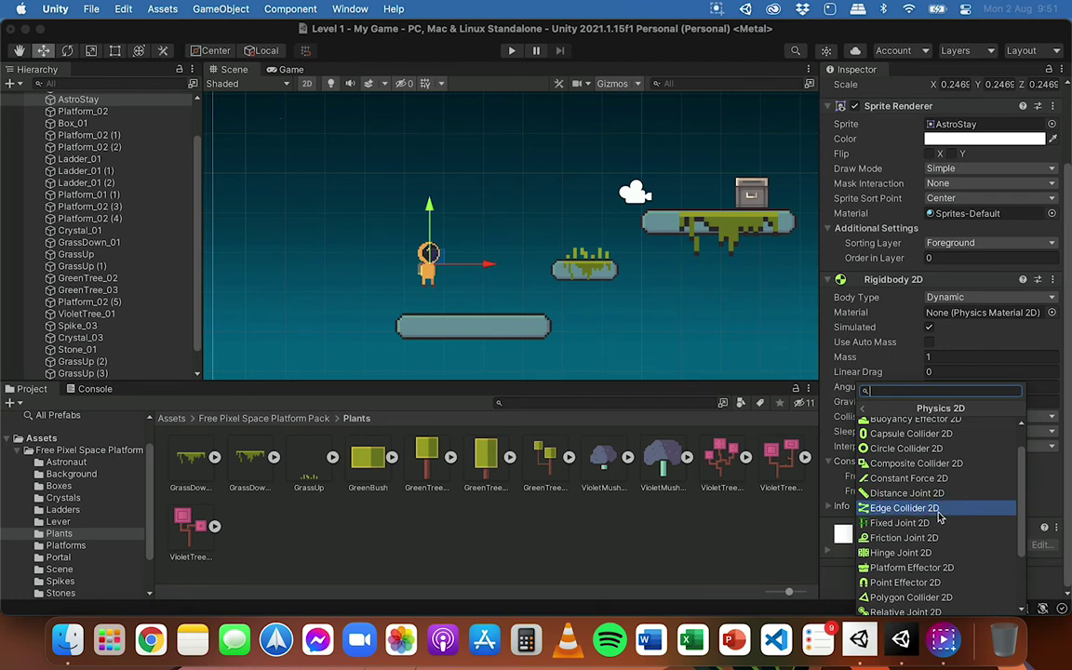
pyautogui.scroll(-2, 940, 517)
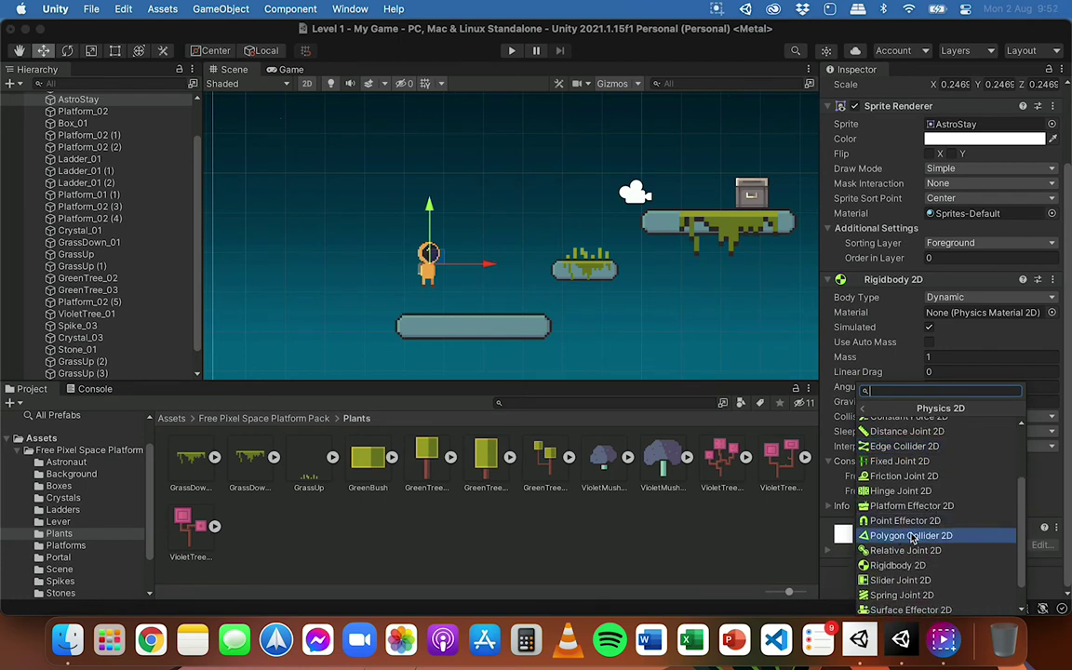
pyautogui.click(912, 536)
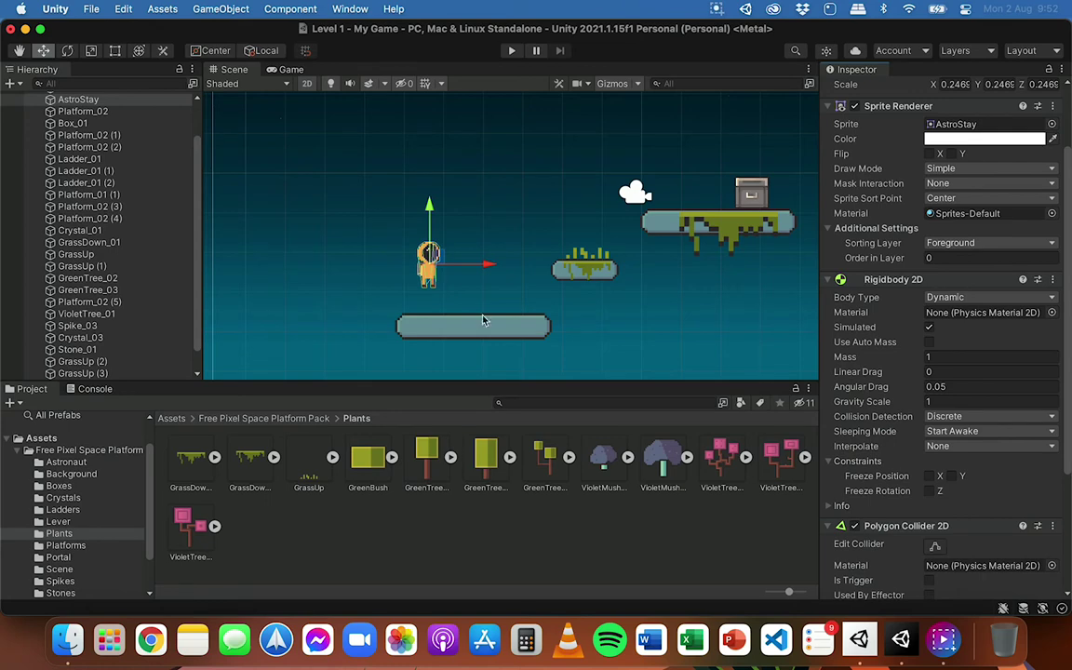
# - Review the astronaut's Polygon Collider 2D, then select the bottom platform Platform_02
pyautogui.scroll(1, 450, 288)
pyautogui.scroll(3, 450, 289)
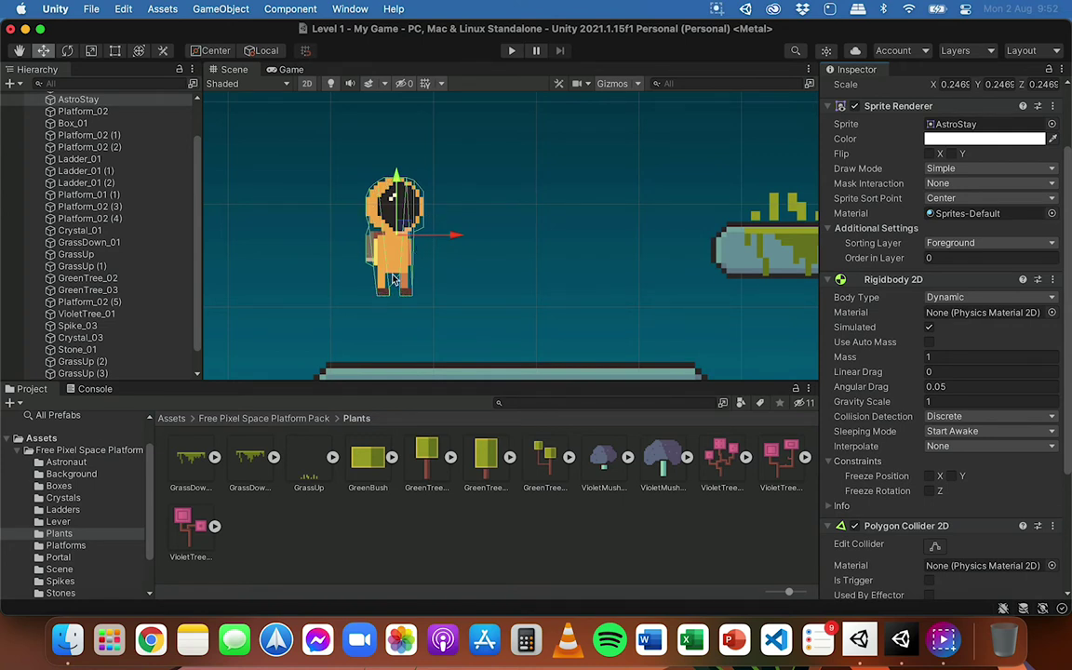
pyautogui.scroll(-3, 367, 298)
pyautogui.scroll(-5, 1010, 417)
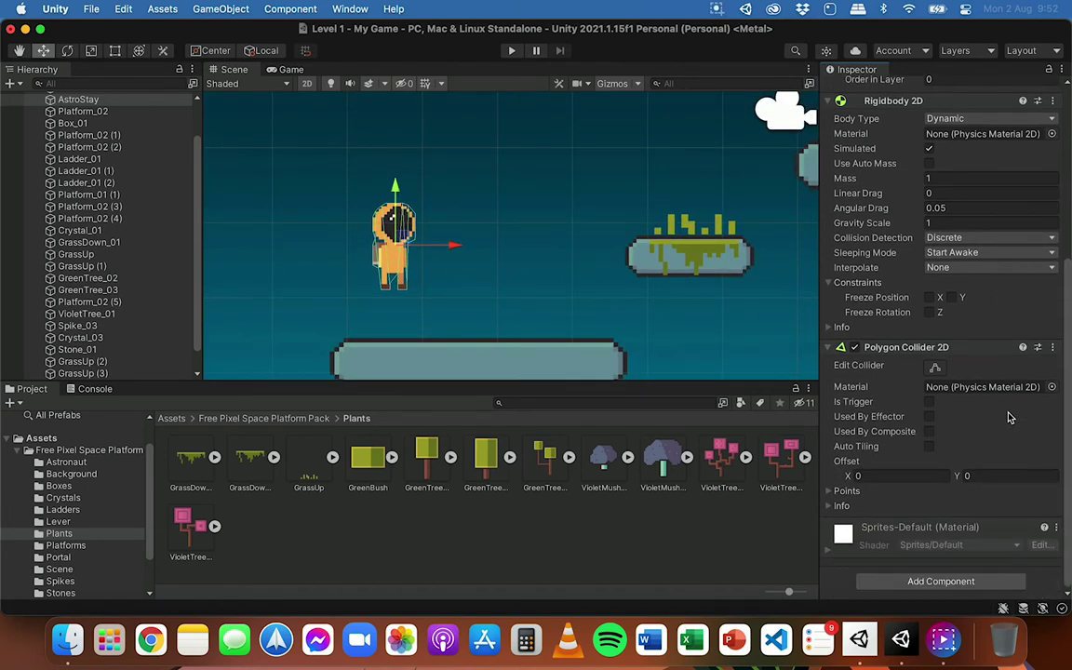
pyautogui.scroll(-1, 483, 324)
pyautogui.scroll(-1, 483, 324)
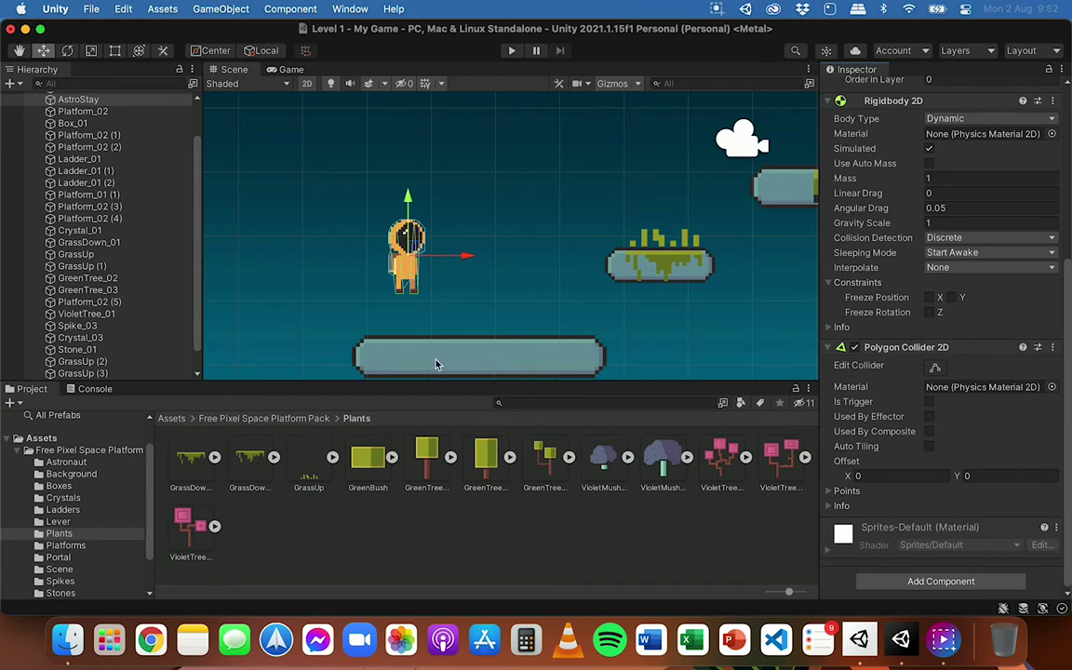
pyautogui.click(415, 356)
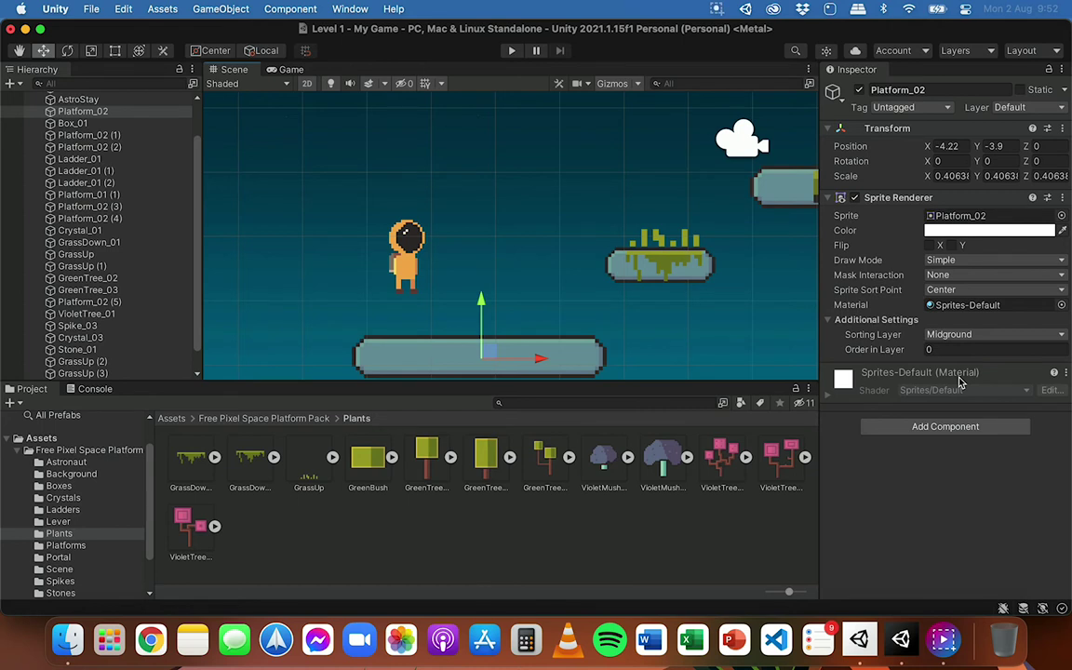
# - Attach an Edge Collider 2D from the Physics 2D list to Platform_02
pyautogui.click(946, 426)
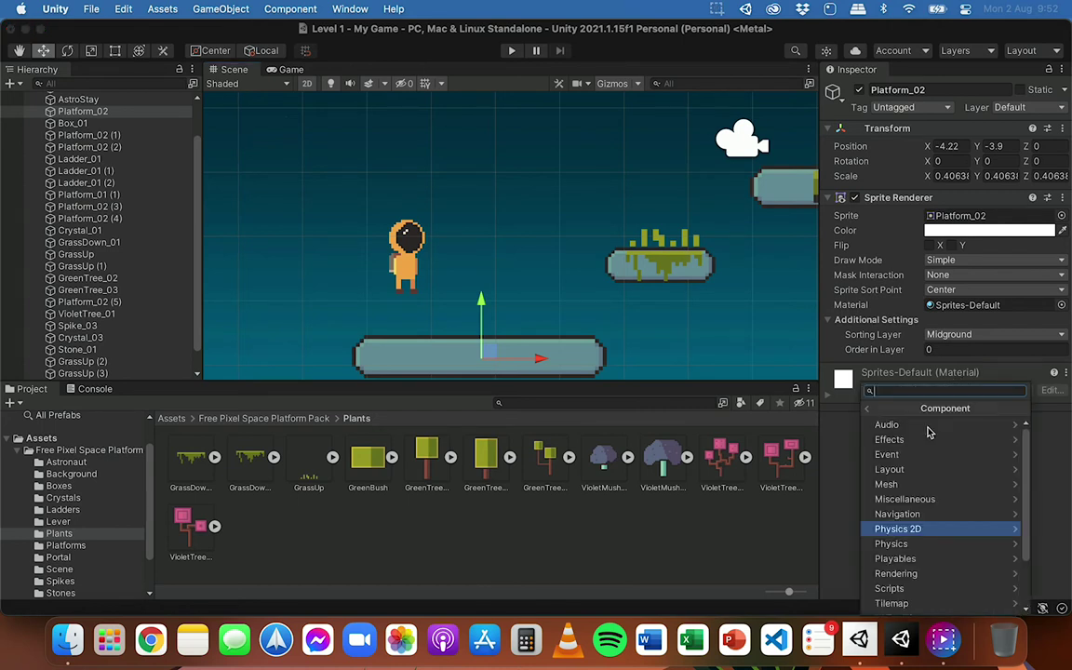
pyautogui.click(921, 530)
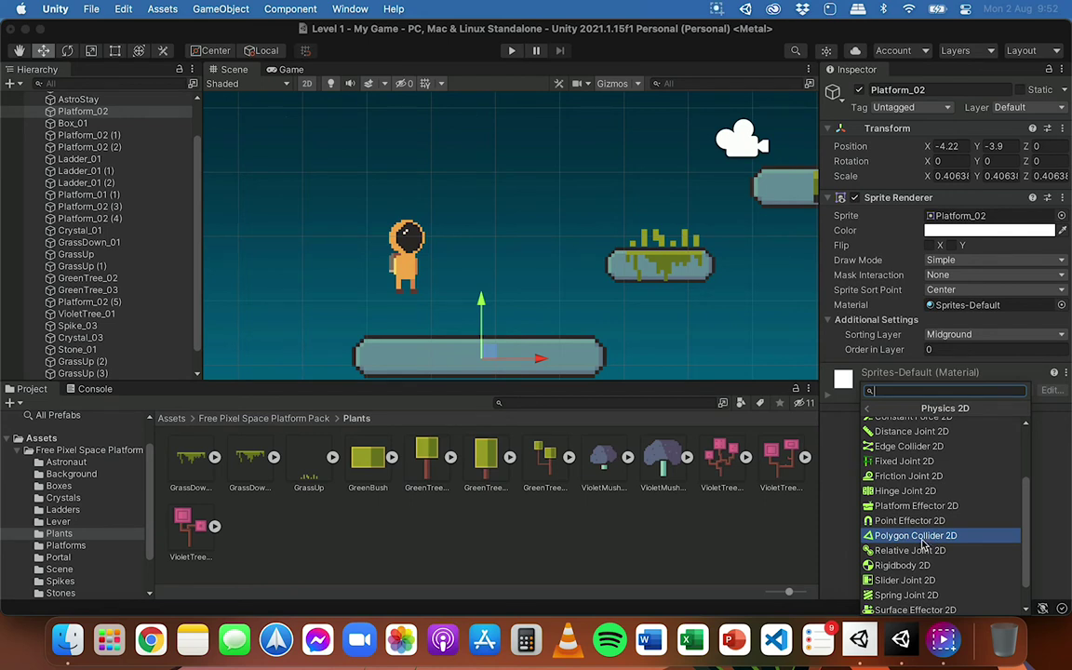
pyautogui.scroll(5, 924, 545)
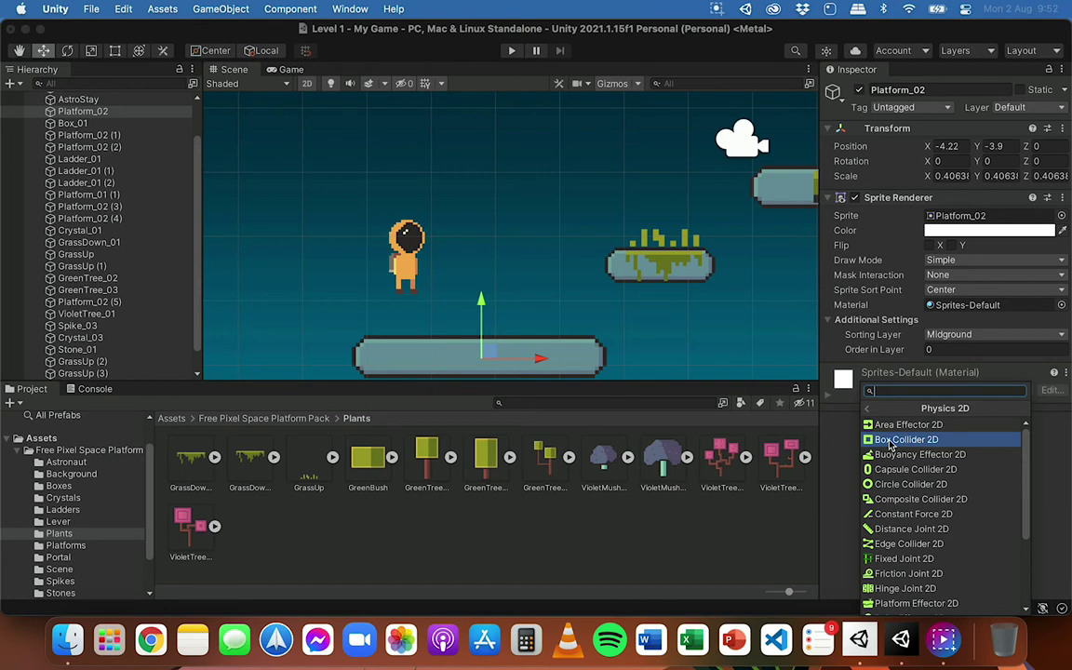
pyautogui.click(917, 549)
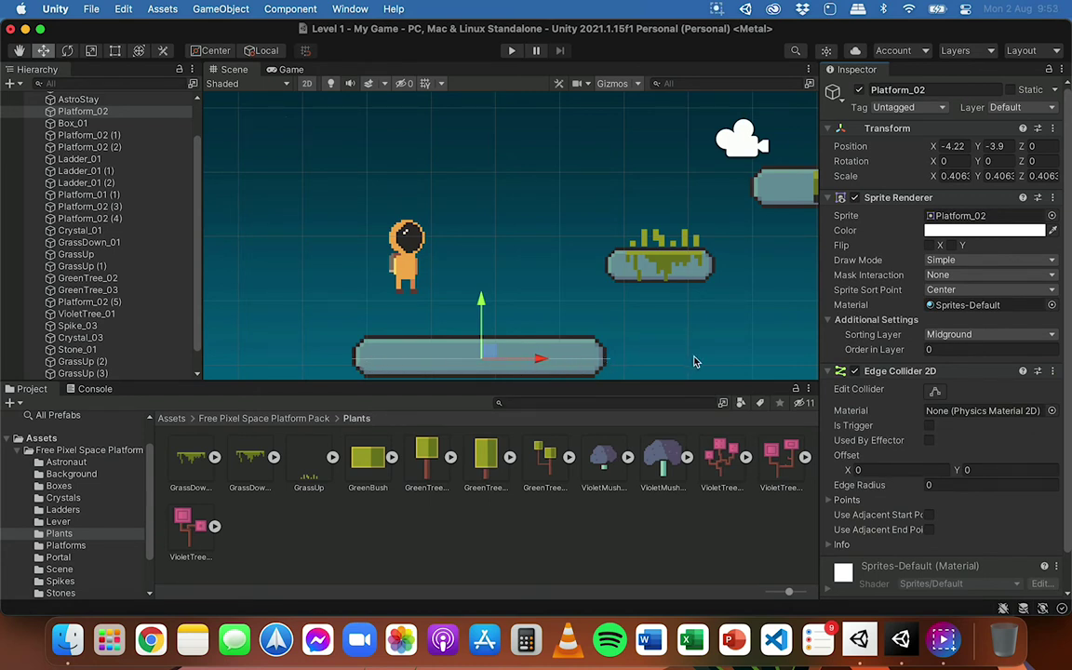
# - Drag the edge collider's two endpoints onto Platform_02's top-left and top-right corners
pyautogui.click(935, 391)
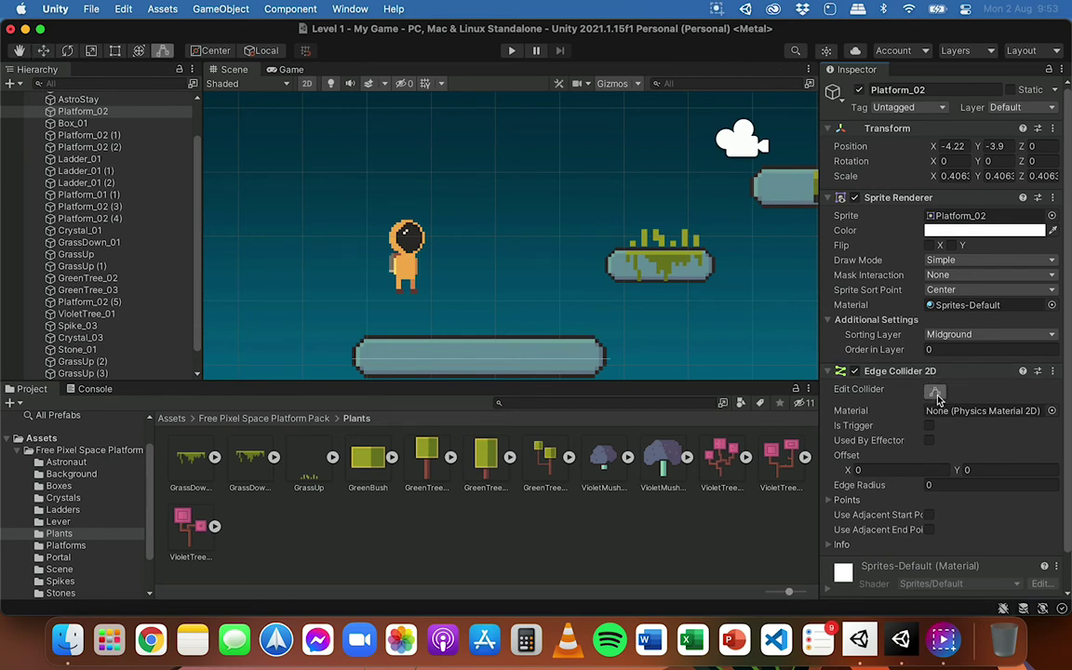
pyautogui.moveTo(610, 362); pyautogui.dragTo(597, 339)
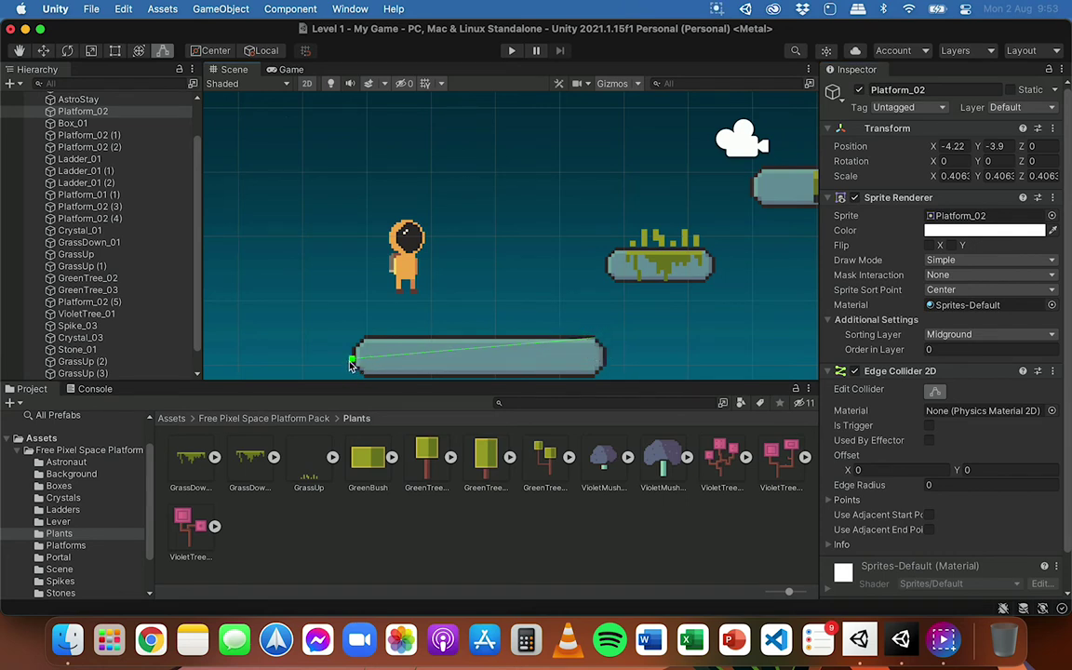
pyautogui.moveTo(358, 358); pyautogui.dragTo(364, 342)
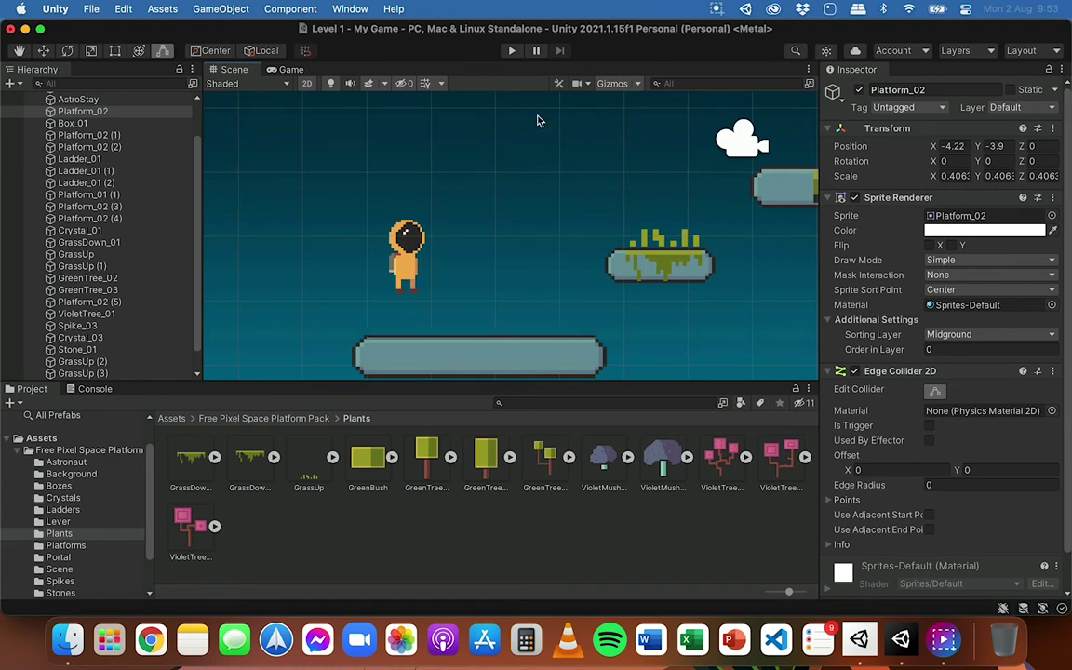
pyautogui.click(935, 391)
# - Enter Play mode to watch the astronaut land on the bottom platform
pyautogui.click(511, 51)
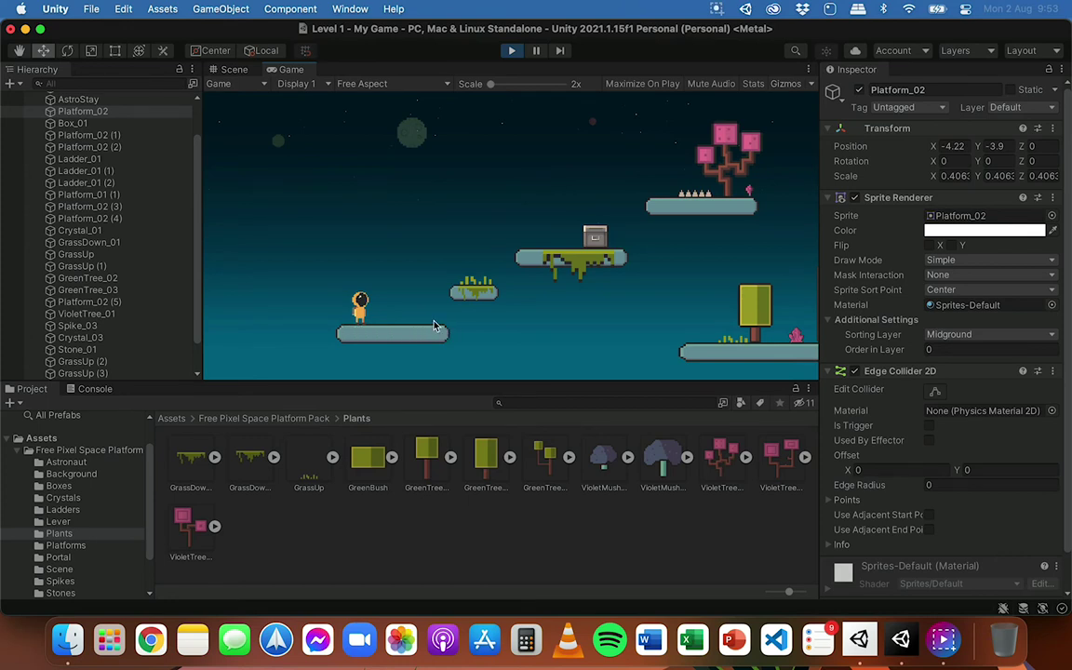
# - Exit Play mode and remove Platform_02's Edge Collider 2D
pyautogui.click(511, 50)
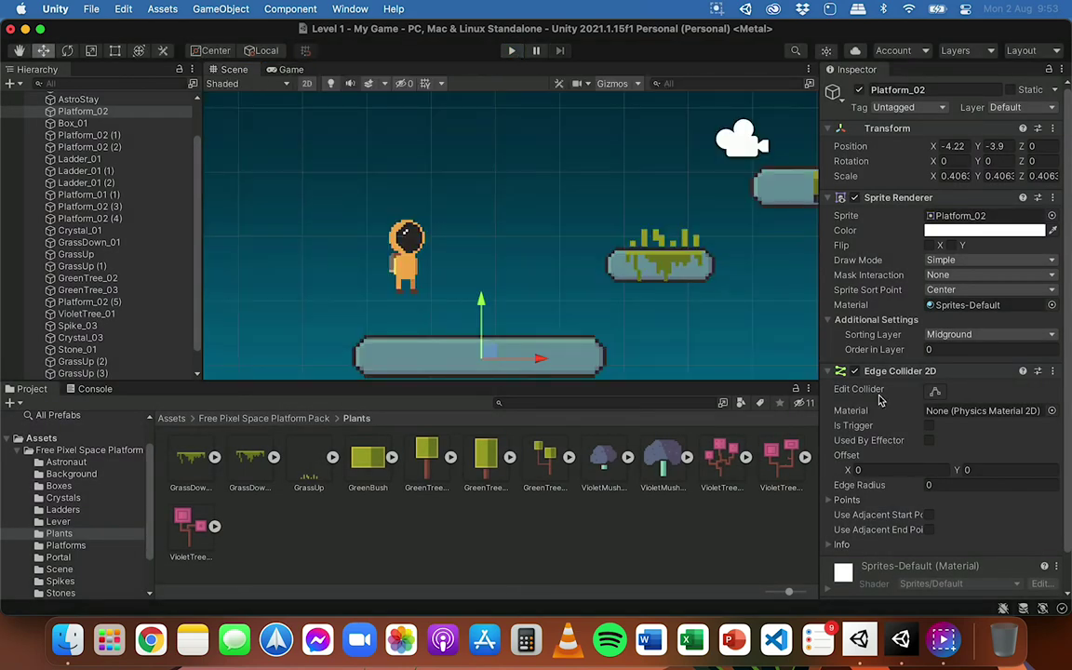
pyautogui.scroll(-2, 911, 464)
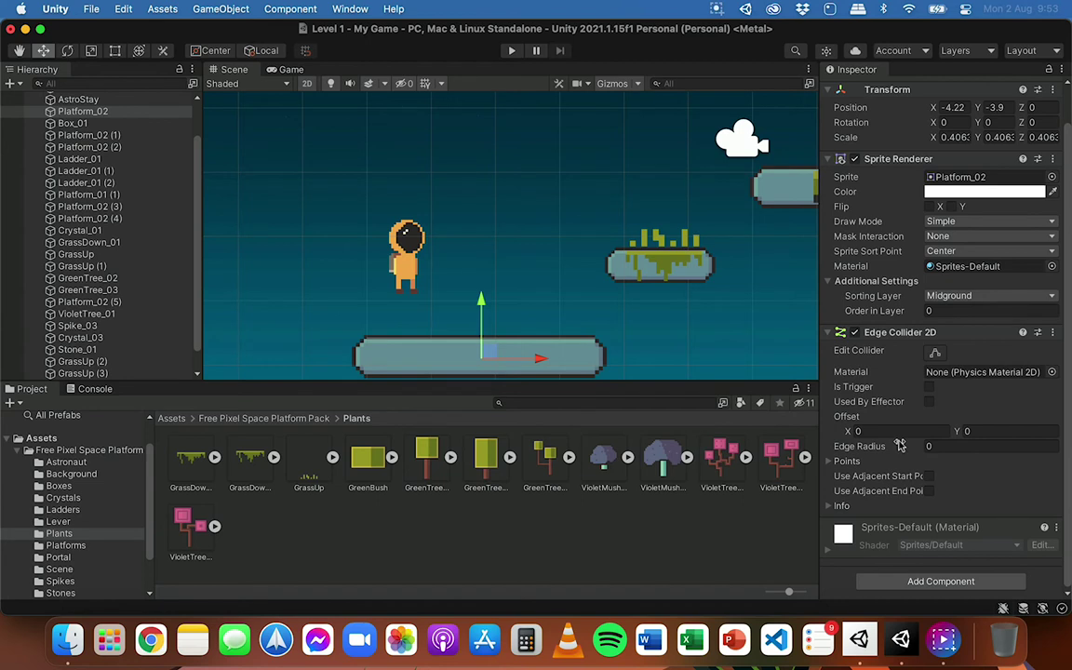
pyautogui.click(1052, 333)
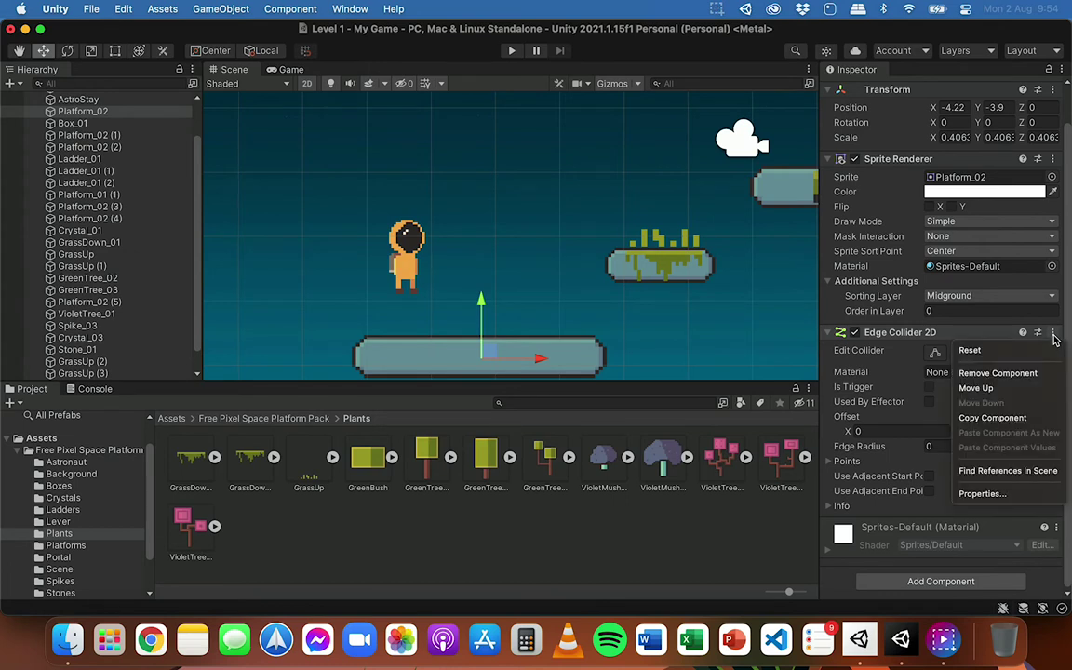
pyautogui.click(1010, 374)
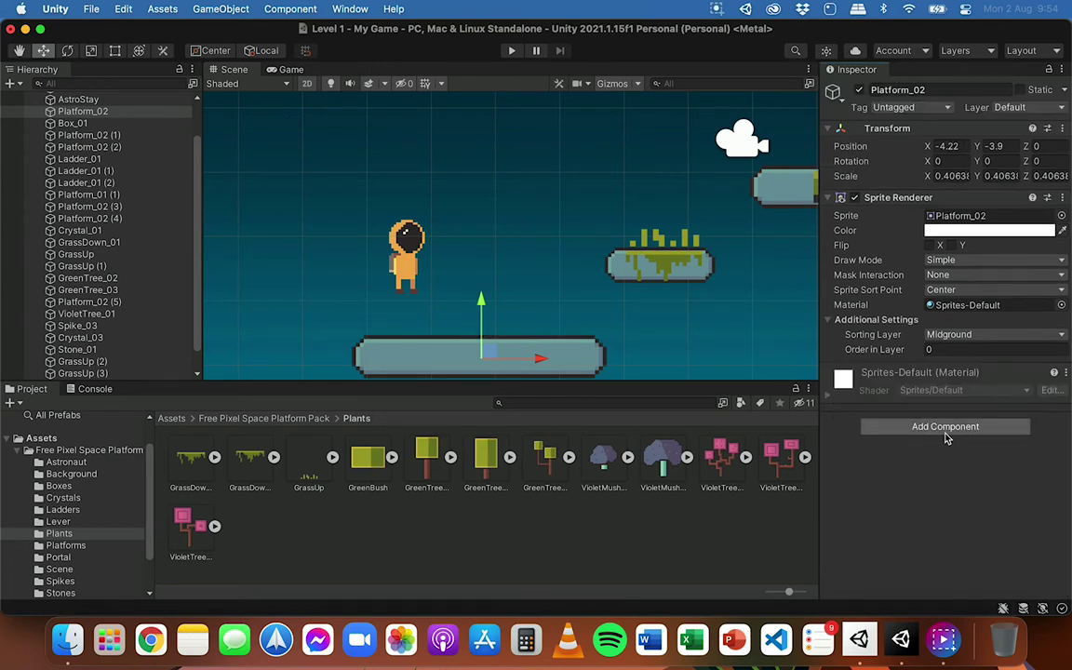
# - Add a Box Collider 2D to Platform_02 and frame the platform with F
pyautogui.click(936, 435)
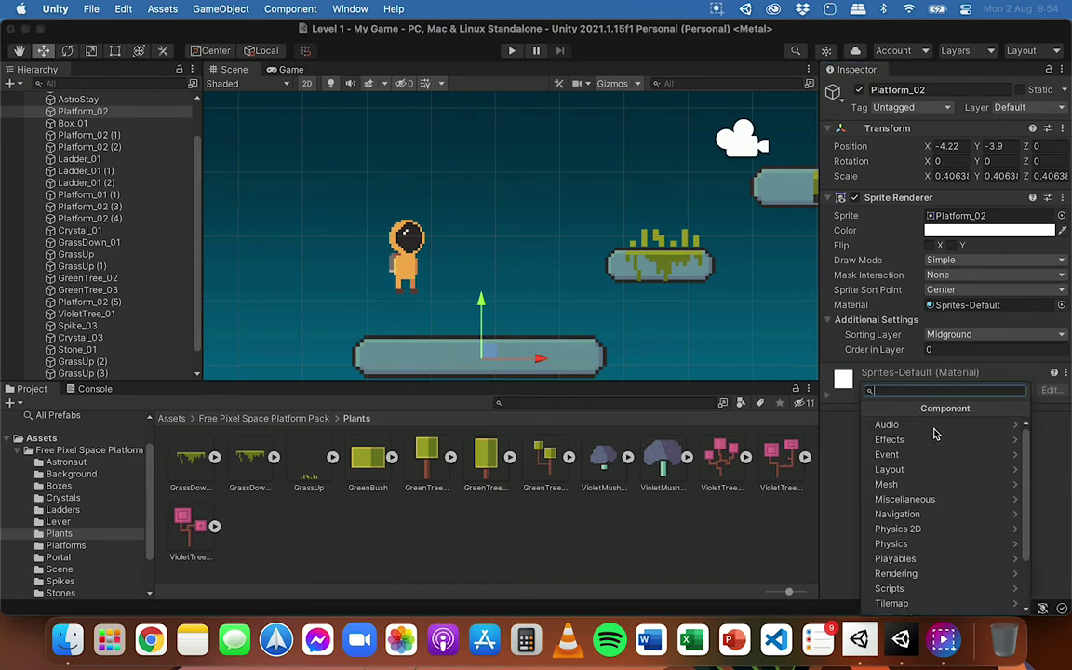
pyautogui.click(918, 528)
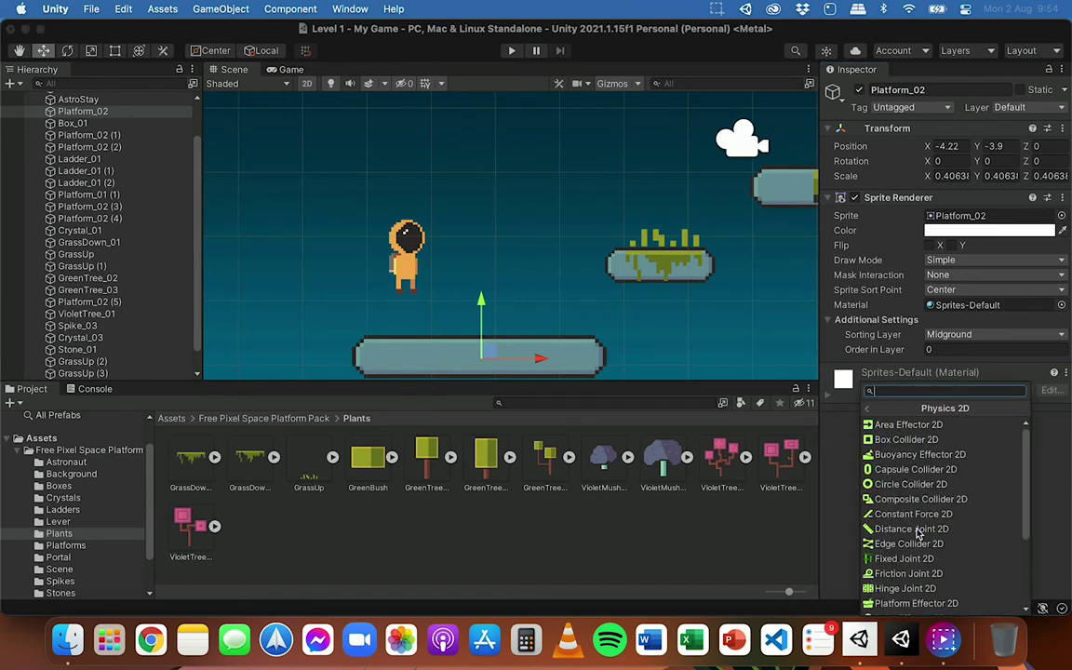
pyautogui.click(907, 440)
pyautogui.scroll(-5, 636, 260)
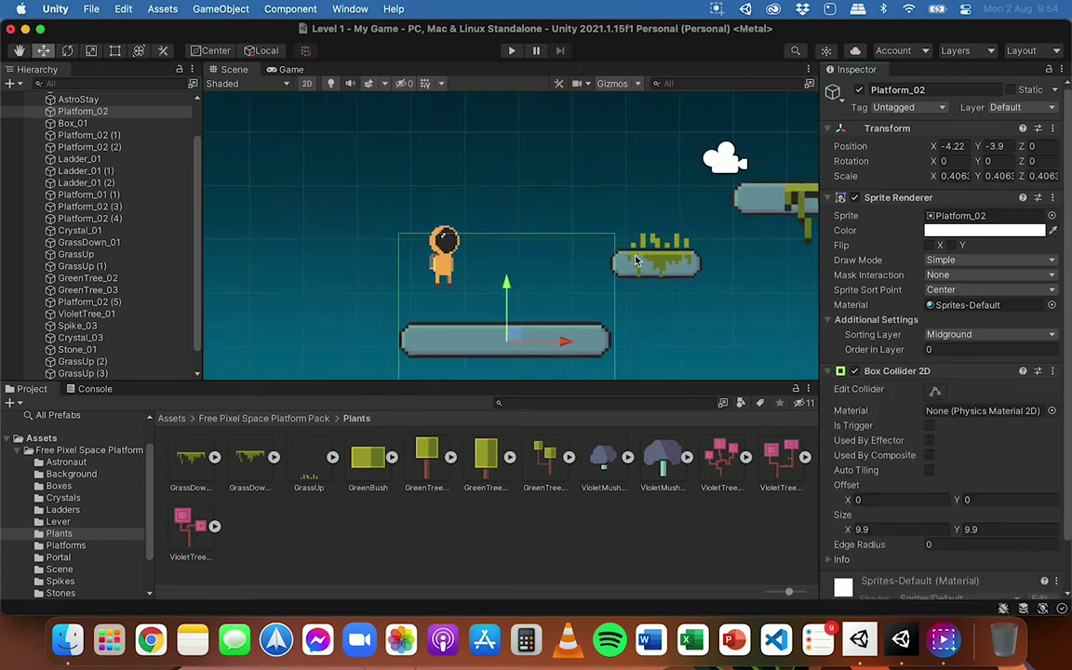
pyautogui.scroll(-5, 559, 300)
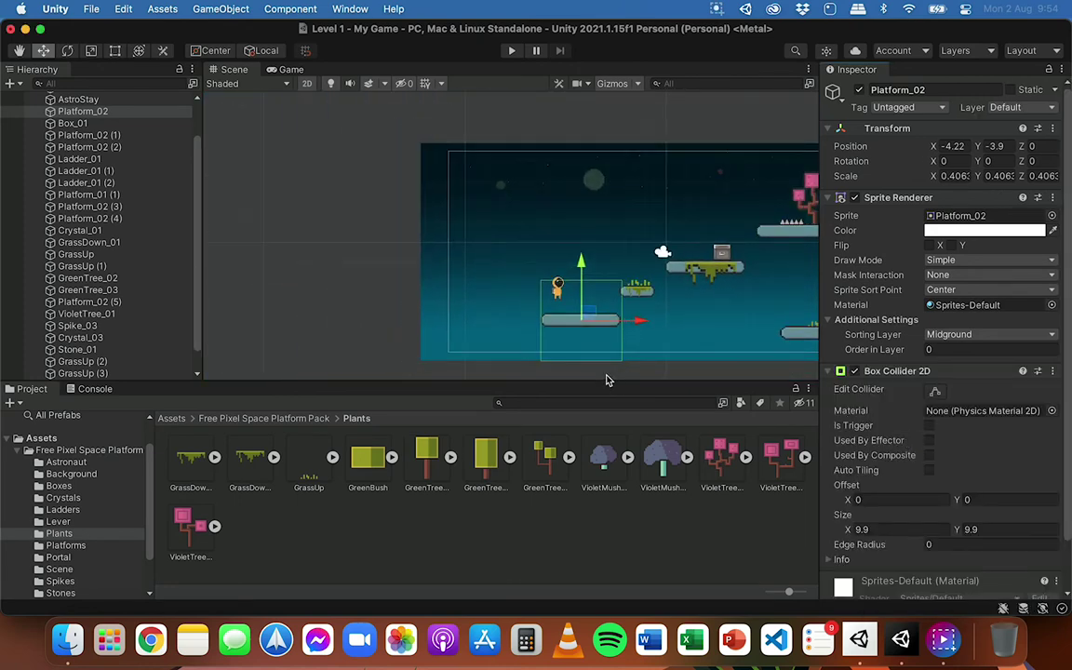
pyautogui.press('f')
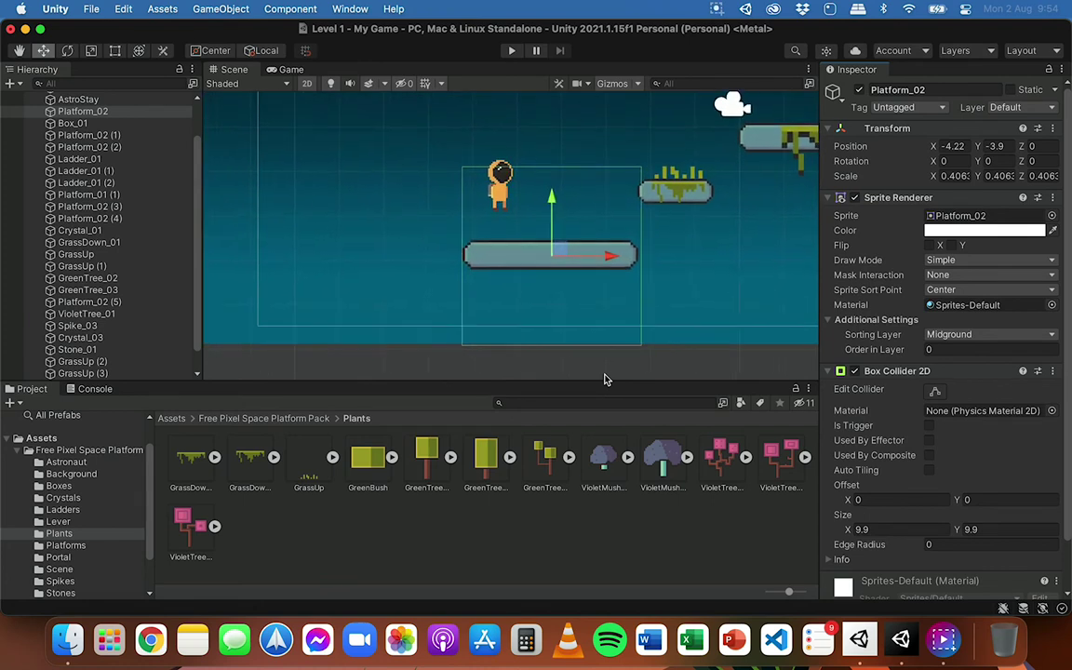
# - Drag the box collider's four edges onto the platform, making it 9.78 × 1.69
pyautogui.click(935, 392)
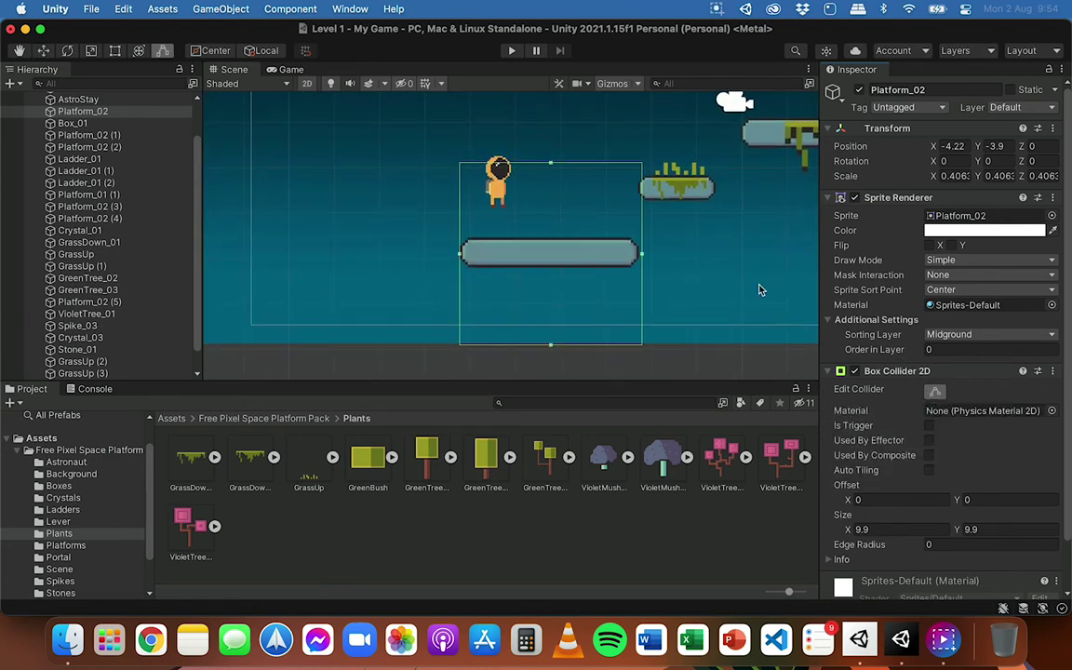
pyautogui.click(551, 164)
pyautogui.moveTo(550, 190); pyautogui.dragTo(552, 242)
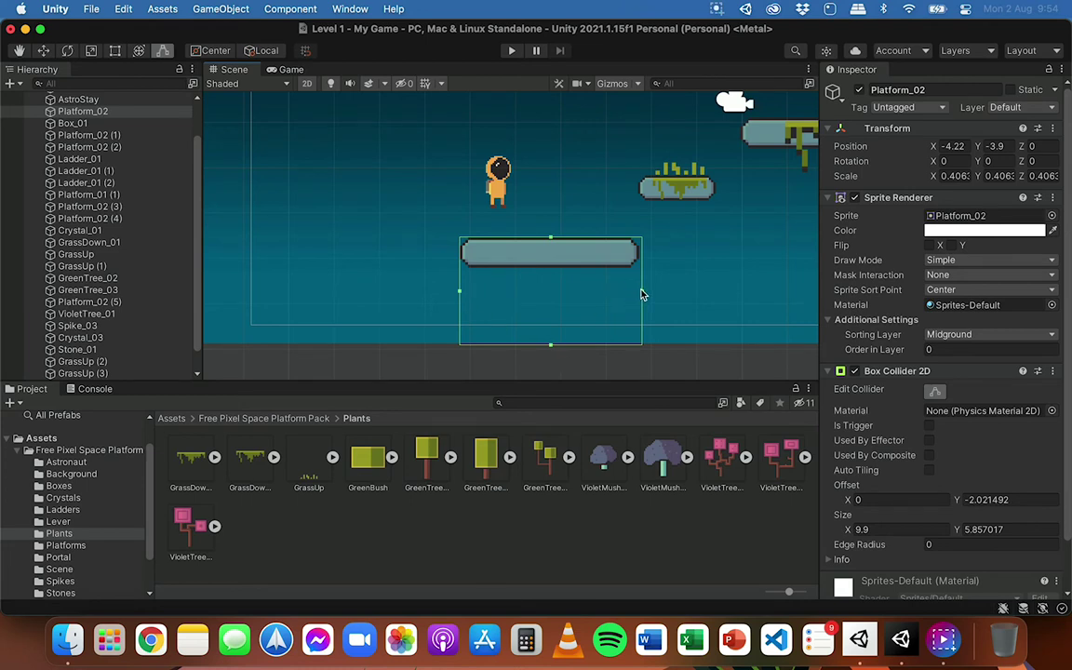
pyautogui.moveTo(552, 347); pyautogui.dragTo(548, 270)
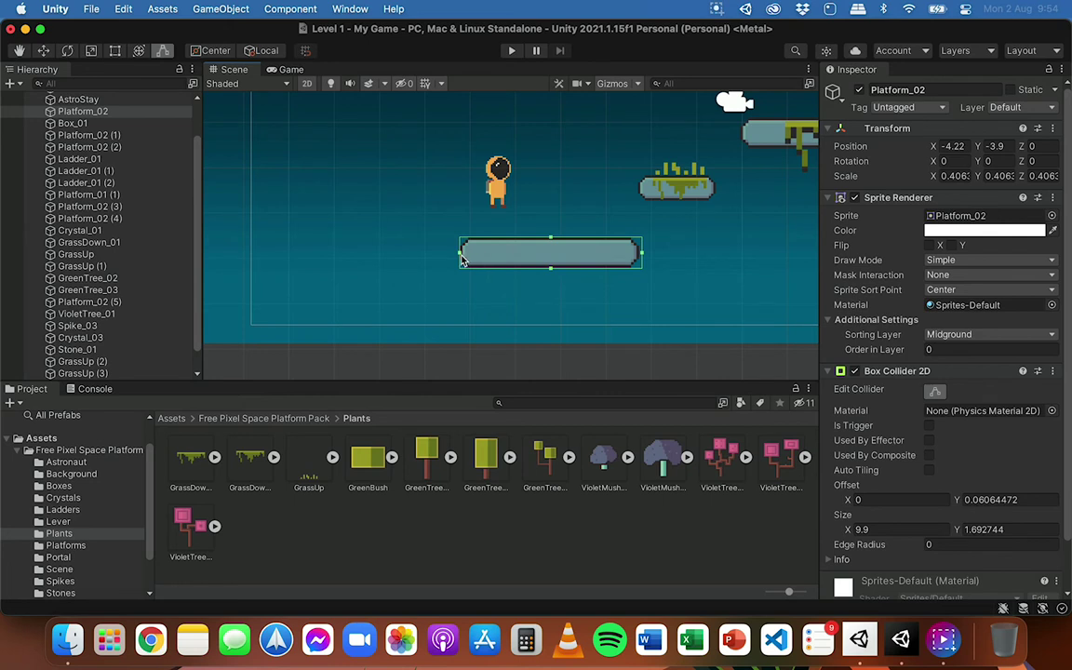
pyautogui.moveTo(459, 254); pyautogui.dragTo(463, 257)
pyautogui.click(637, 253)
pyautogui.moveTo(638, 253); pyautogui.dragTo(629, 259)
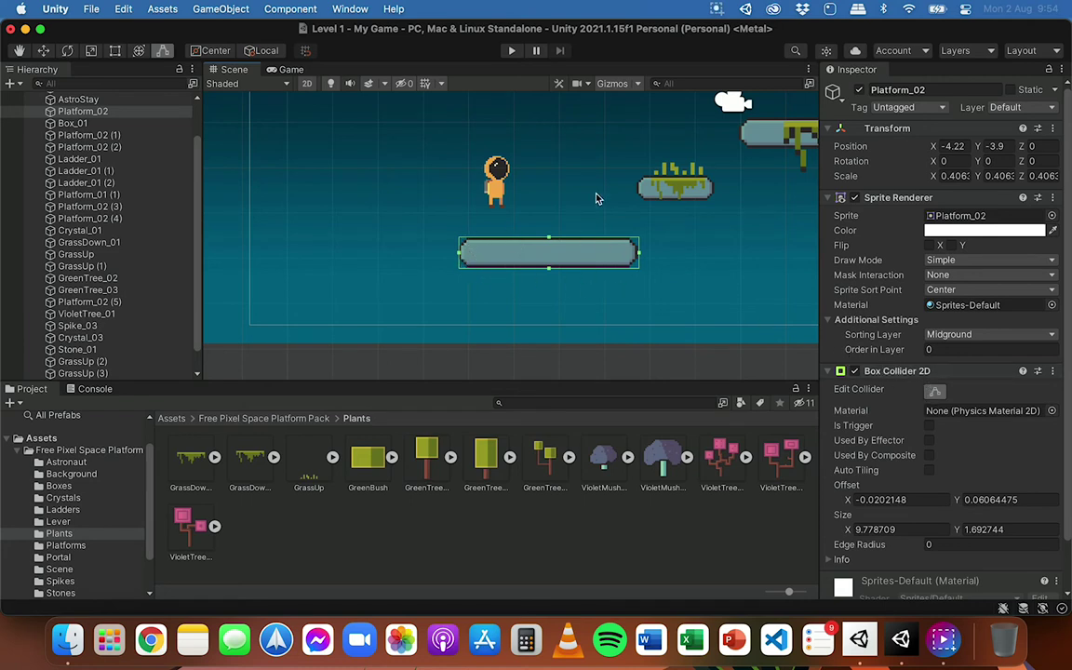
pyautogui.click(1052, 370)
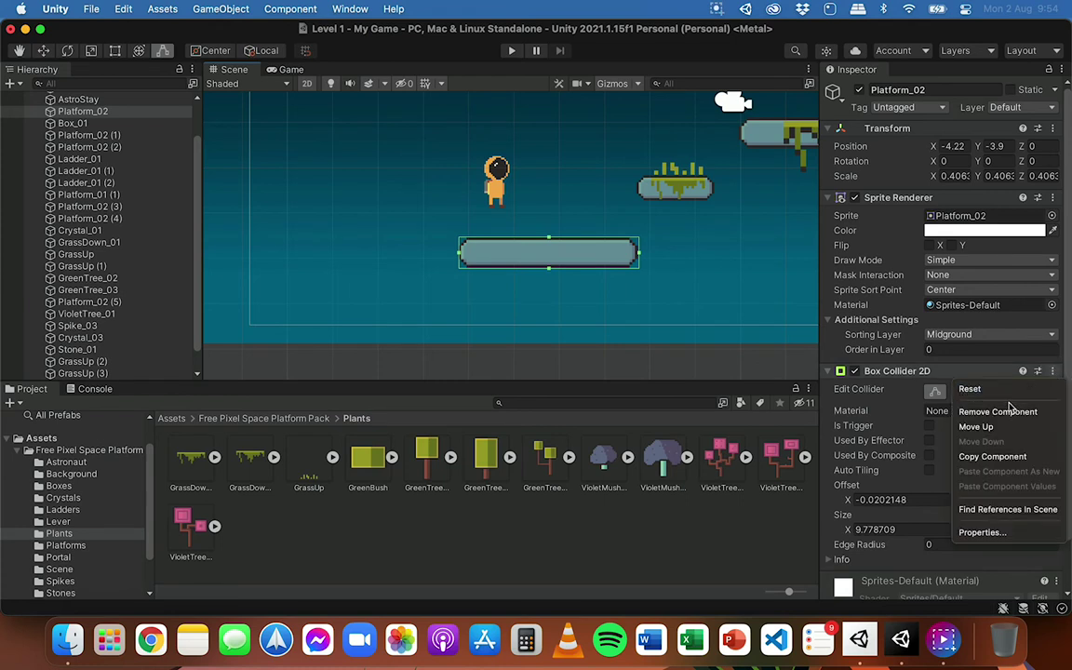
# - Replace Platform_02's Box Collider 2D with a Polygon Collider 2D tracing its outline
pyautogui.click(1012, 410)
pyautogui.click(994, 429)
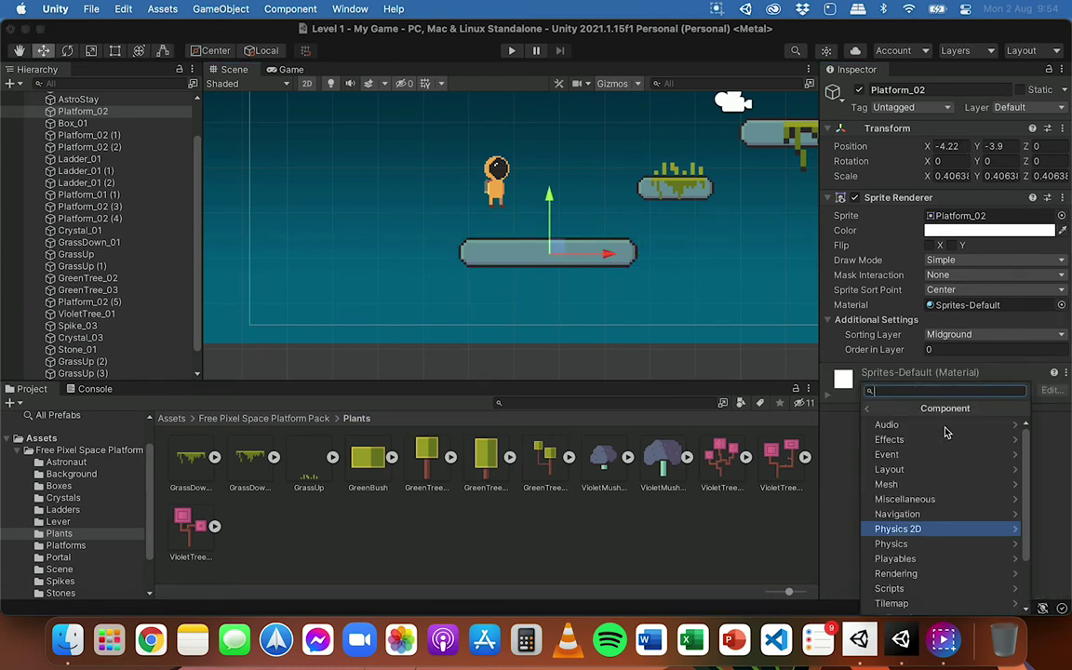
pyautogui.click(926, 528)
pyautogui.scroll(-5, 919, 510)
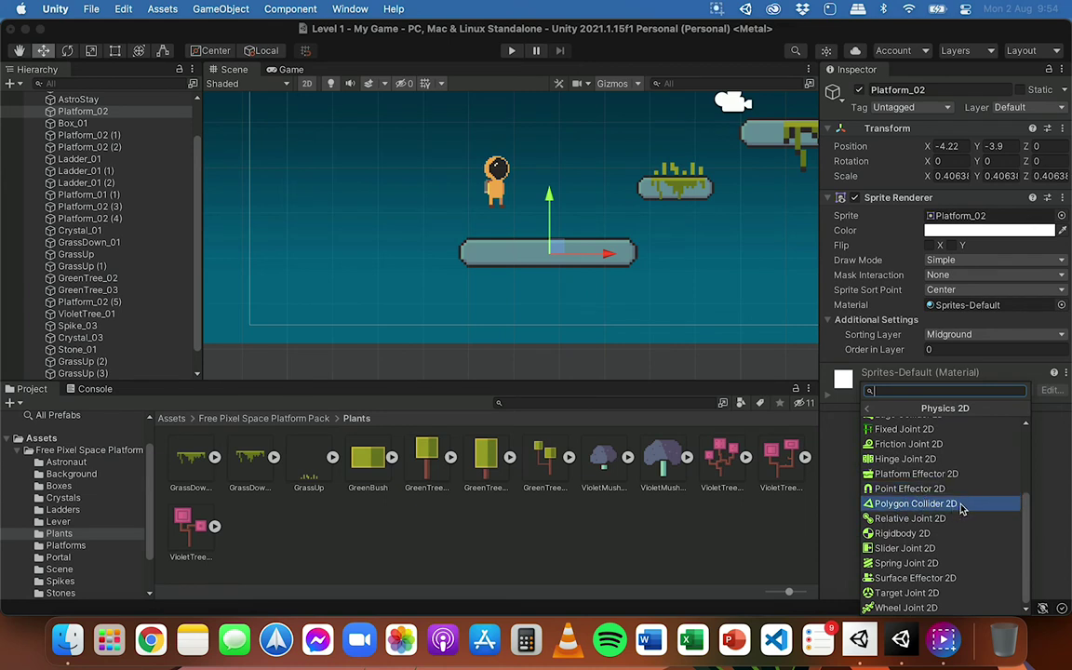
pyautogui.click(958, 503)
pyautogui.scroll(2, 616, 259)
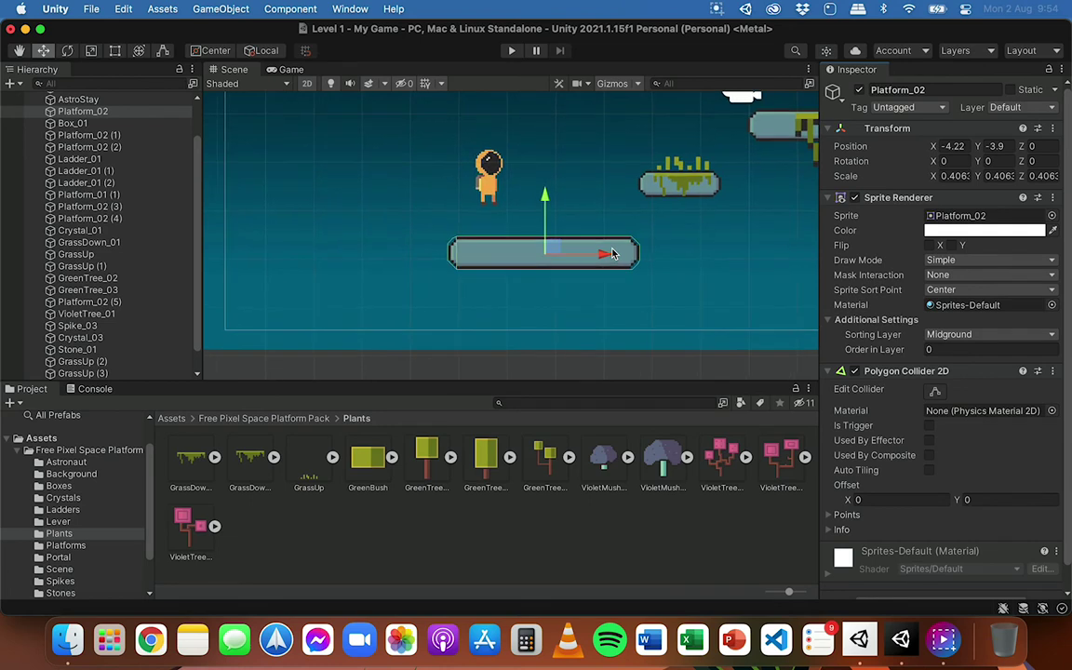
pyautogui.scroll(1, 612, 253)
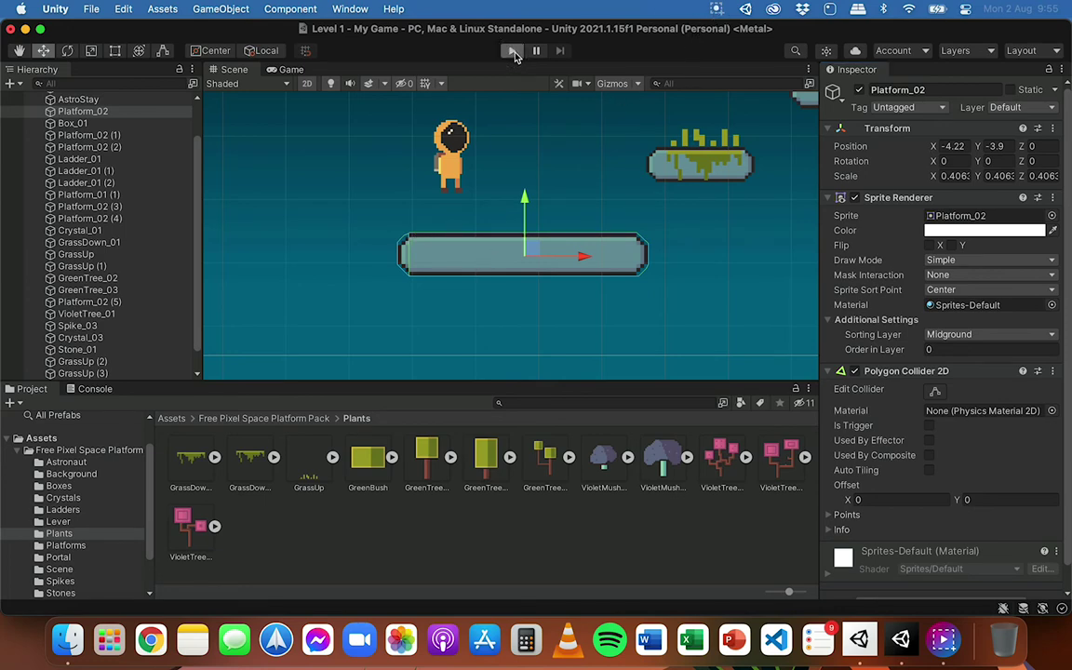
pyautogui.click(511, 51)
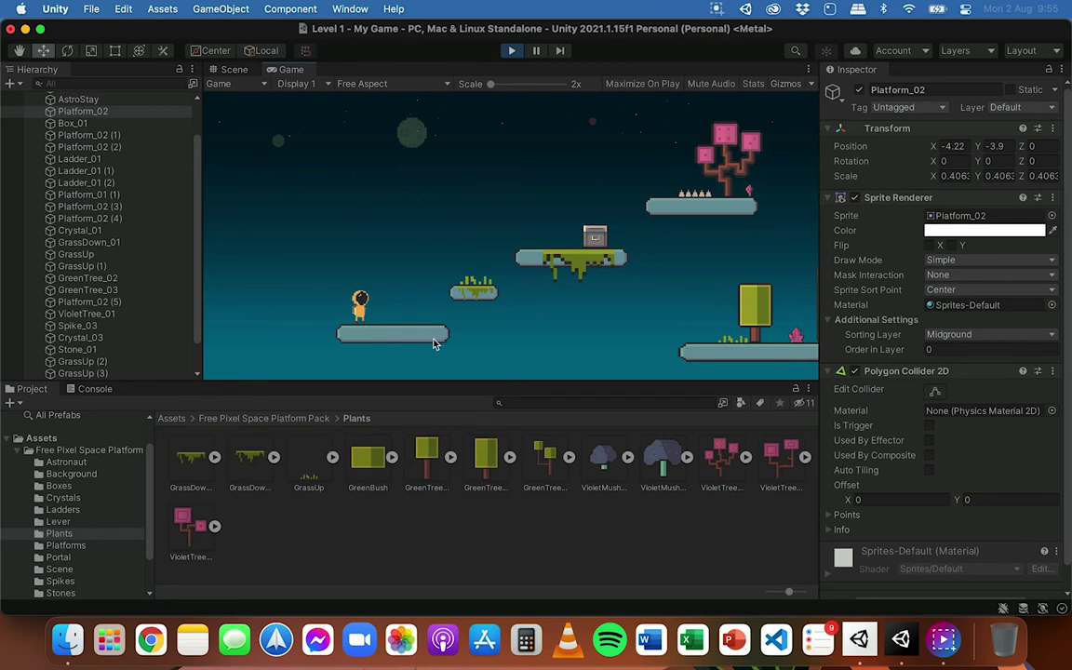
pyautogui.click(513, 51)
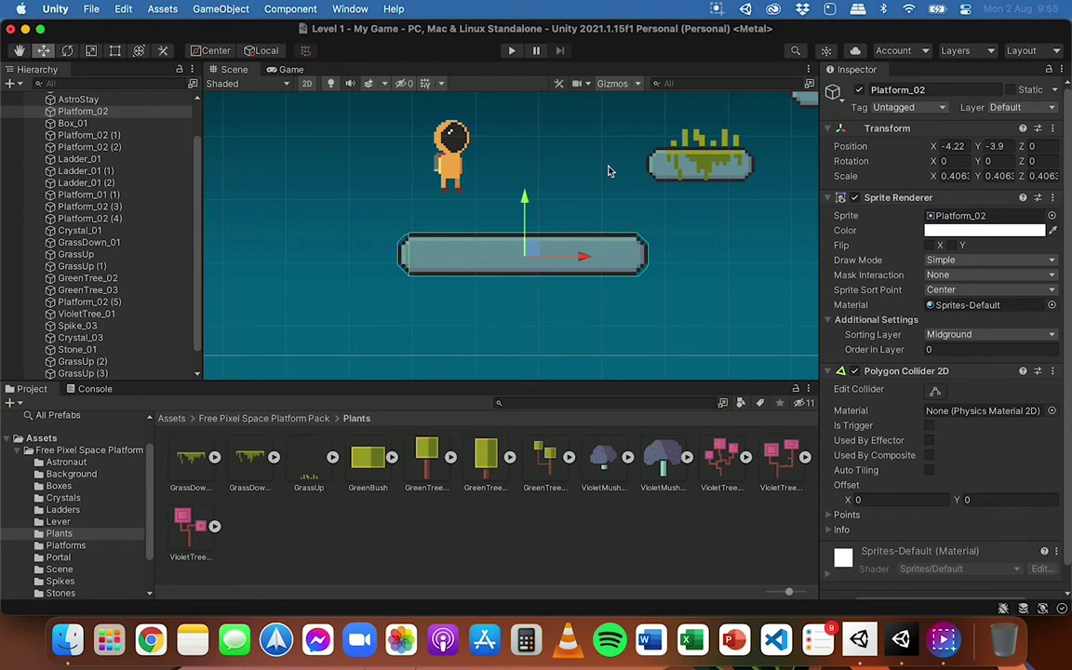
pyautogui.click(449, 139)
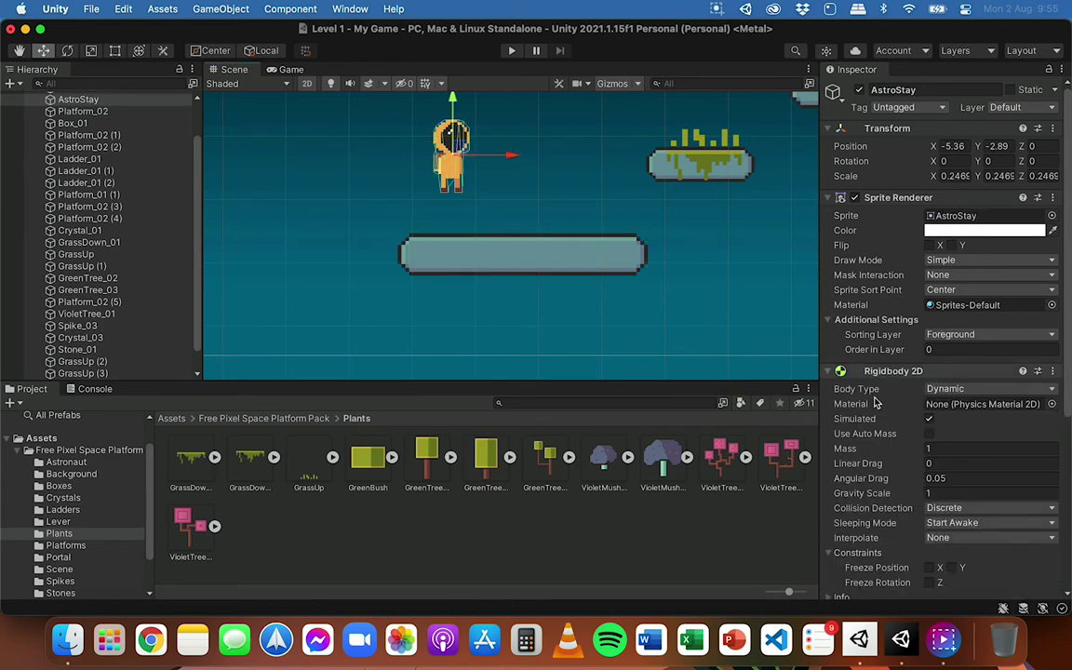
pyautogui.scroll(-5, 874, 391)
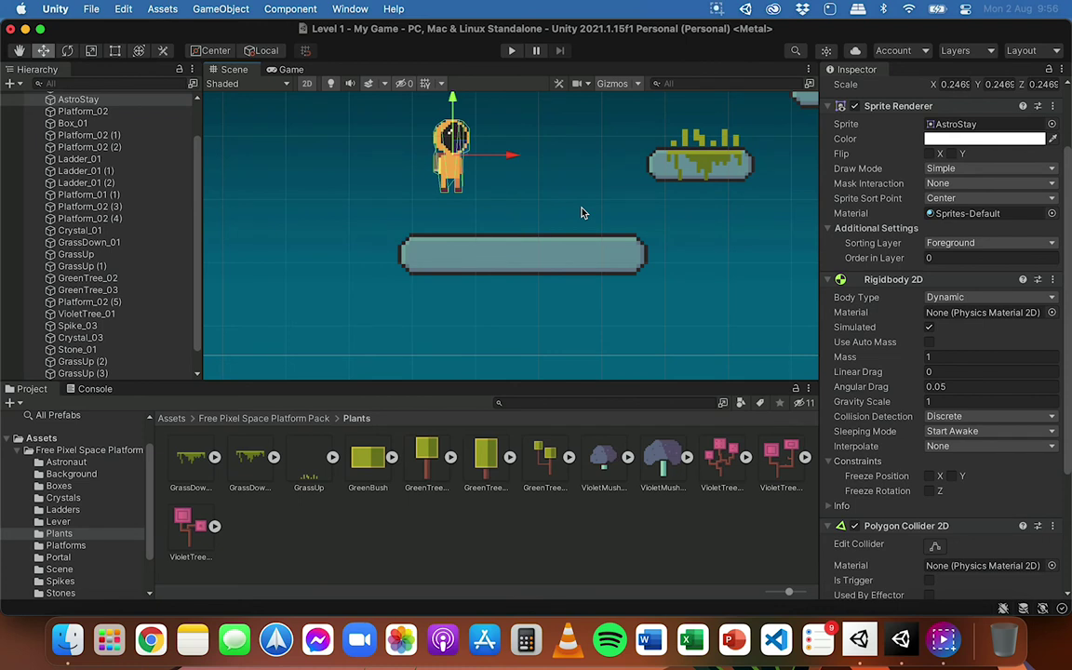
pyautogui.scroll(-5, 581, 213)
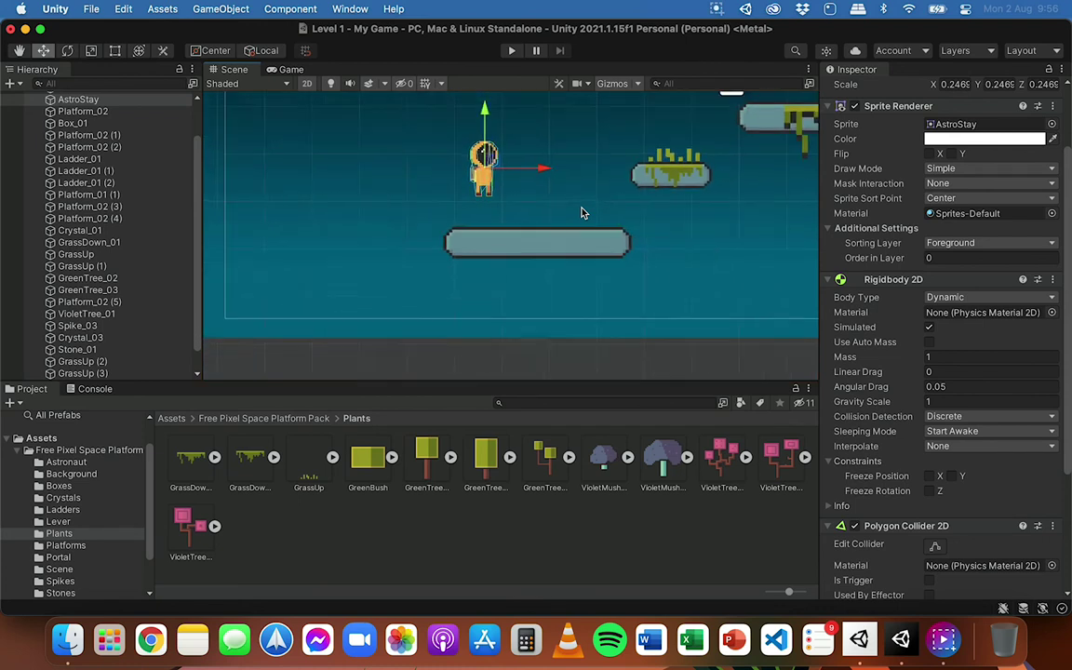
pyautogui.scroll(5, 771, 124)
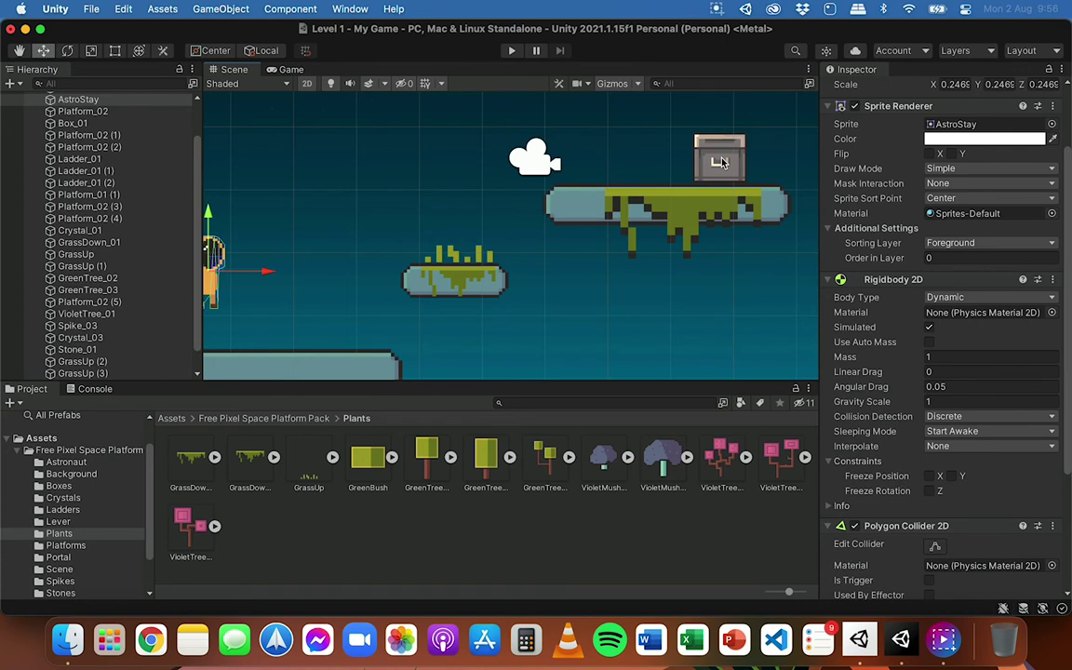
pyautogui.scroll(-2, 722, 162)
pyautogui.scroll(-3, 285, 296)
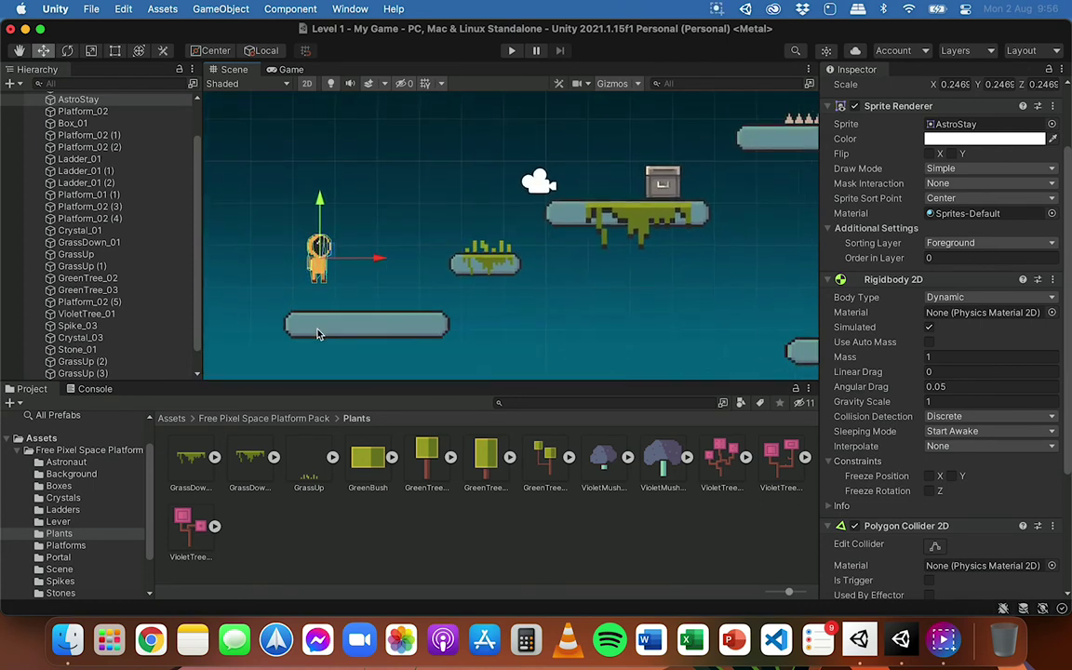
pyautogui.scroll(3, 281, 360)
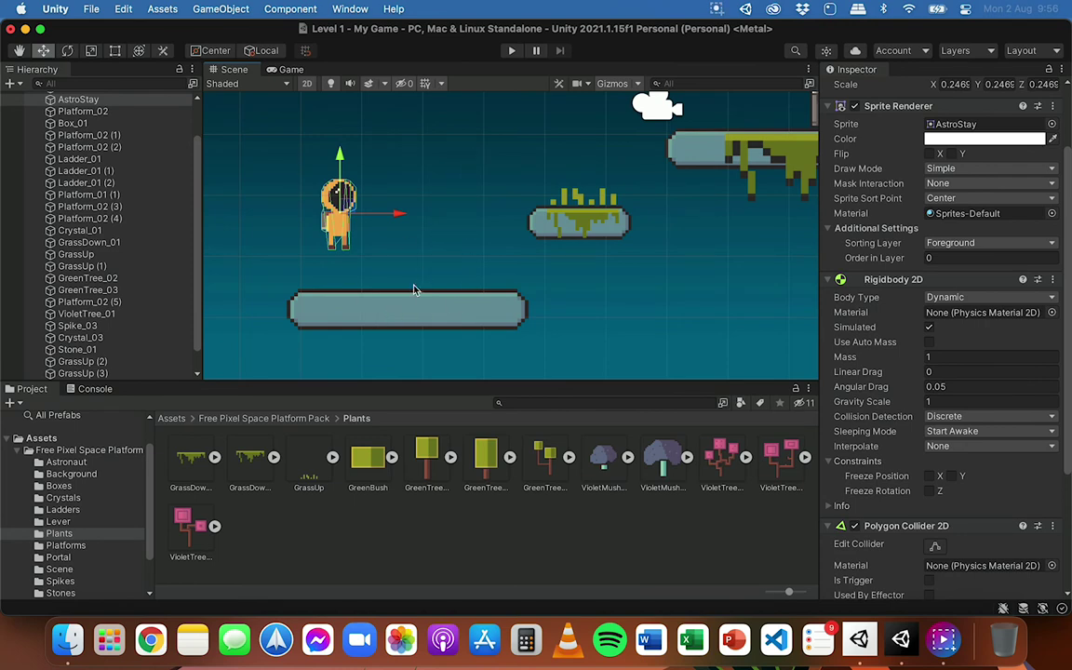
pyautogui.click(410, 315)
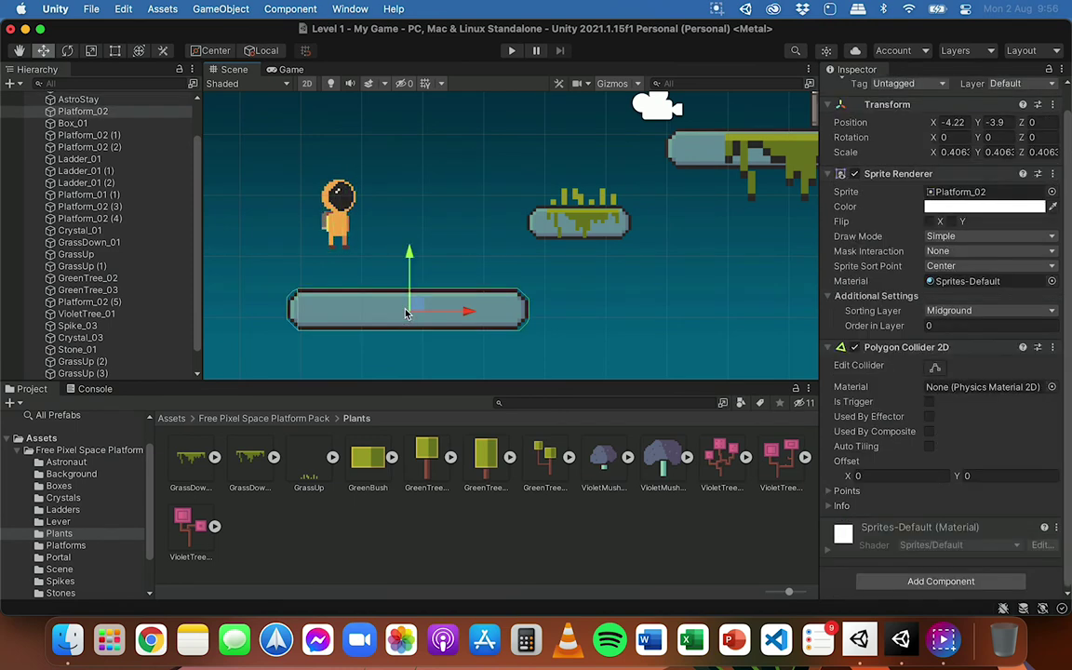
# - Rotate Platform_02 to Z -20.64 and move it to position -4.81, -4.46
pyautogui.click(69, 50)
pyautogui.moveTo(455, 282); pyautogui.dragTo(467, 324)
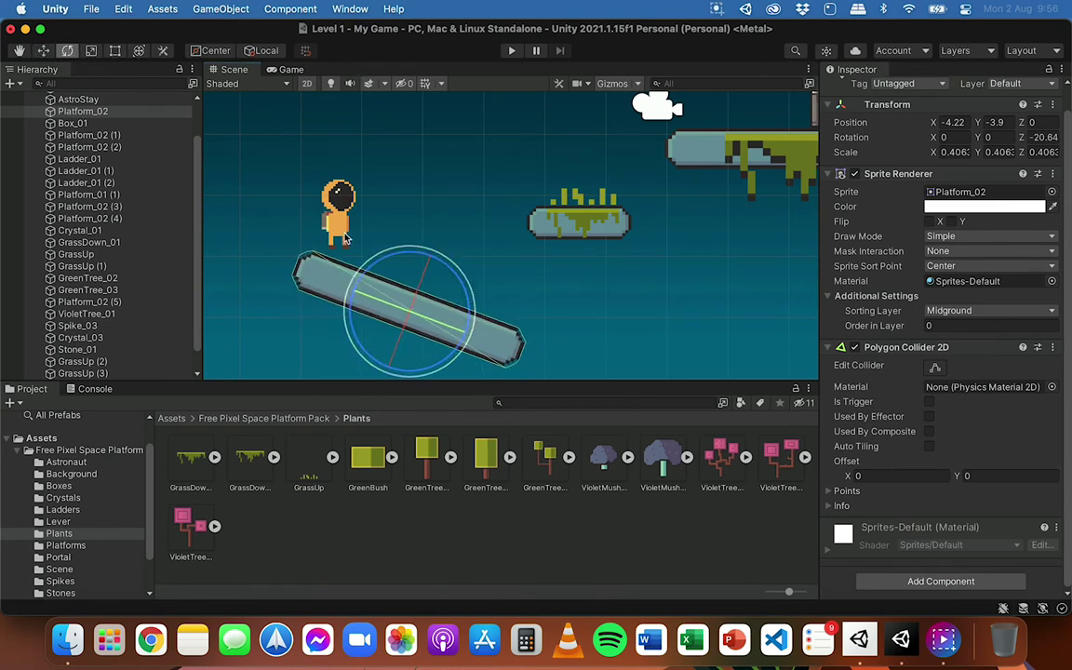
pyautogui.click(43, 50)
pyautogui.moveTo(423, 251); pyautogui.dragTo(420, 287)
pyautogui.scroll(-2, 420, 287)
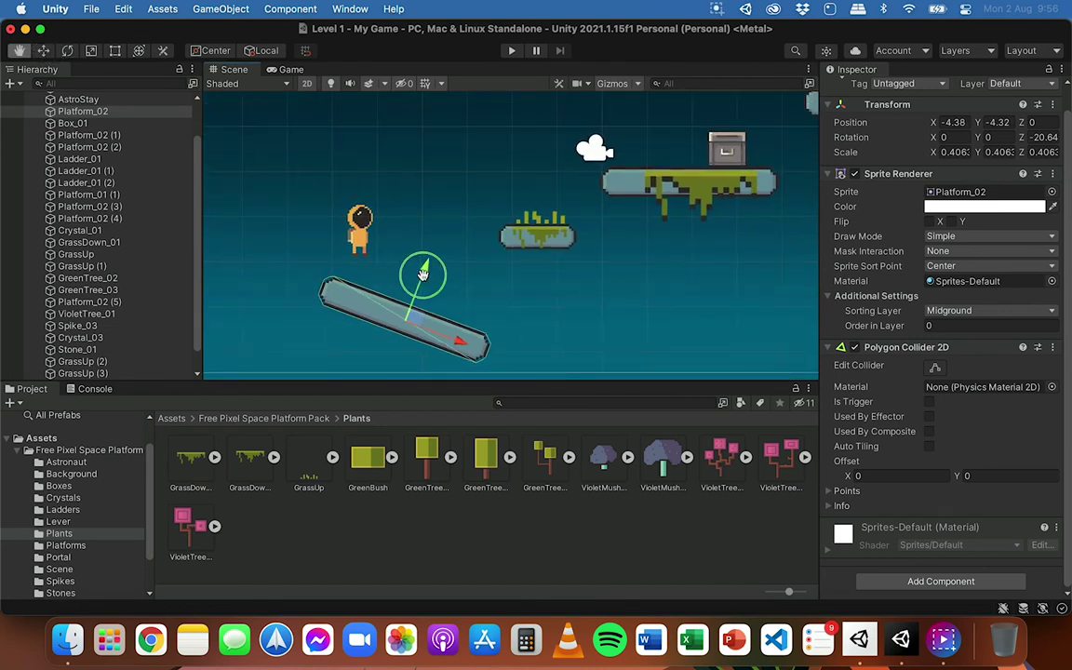
pyautogui.moveTo(462, 351); pyautogui.dragTo(444, 357)
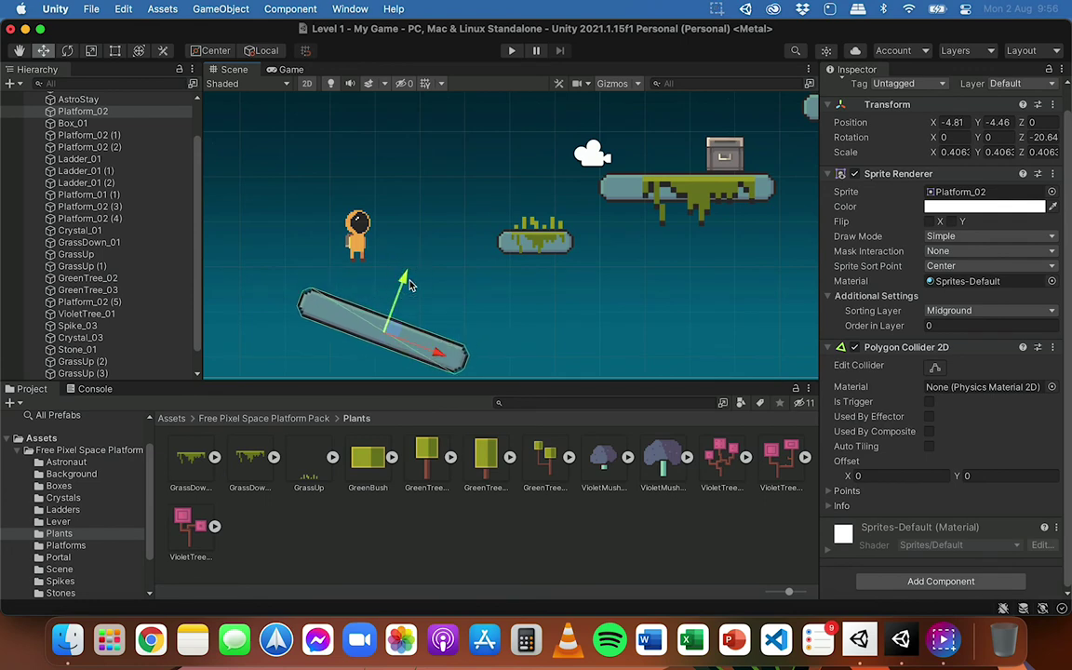
pyautogui.click(514, 51)
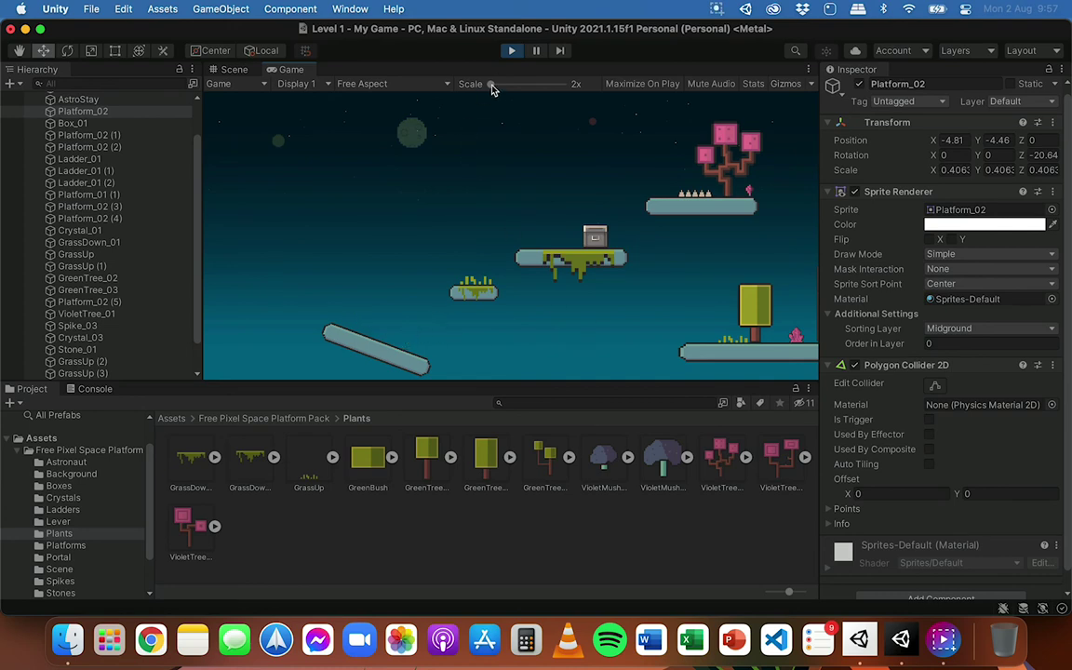
pyautogui.click(512, 50)
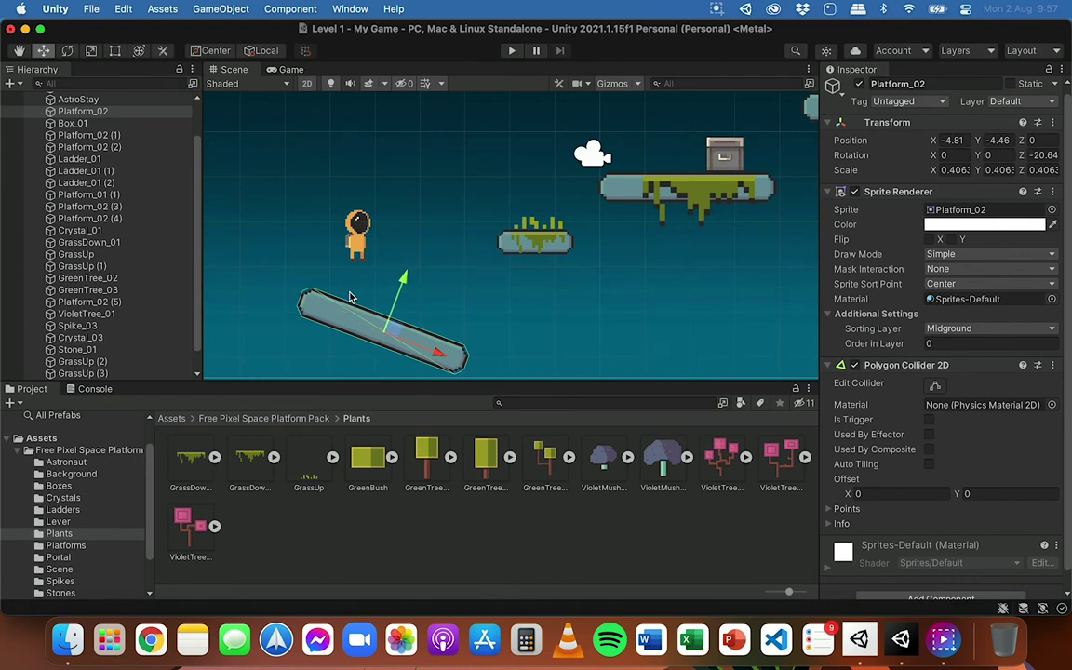
# - Tick Freeze Rotation Z on AstroStay's Rigidbody 2D, then play-test the landing
pyautogui.click(360, 228)
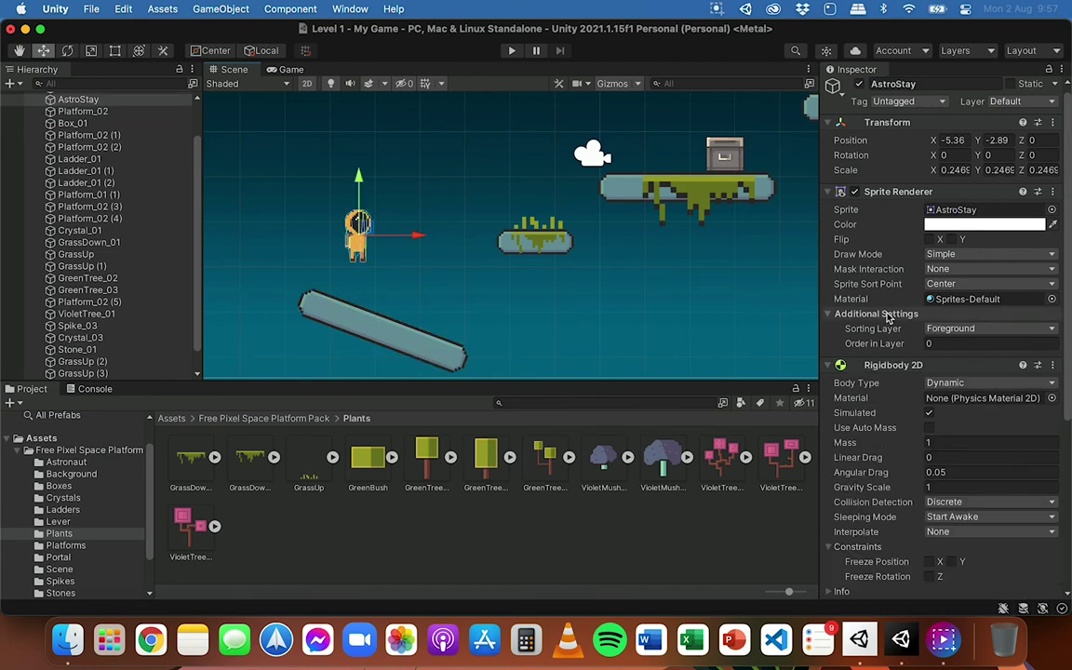
pyautogui.scroll(-6, 888, 316)
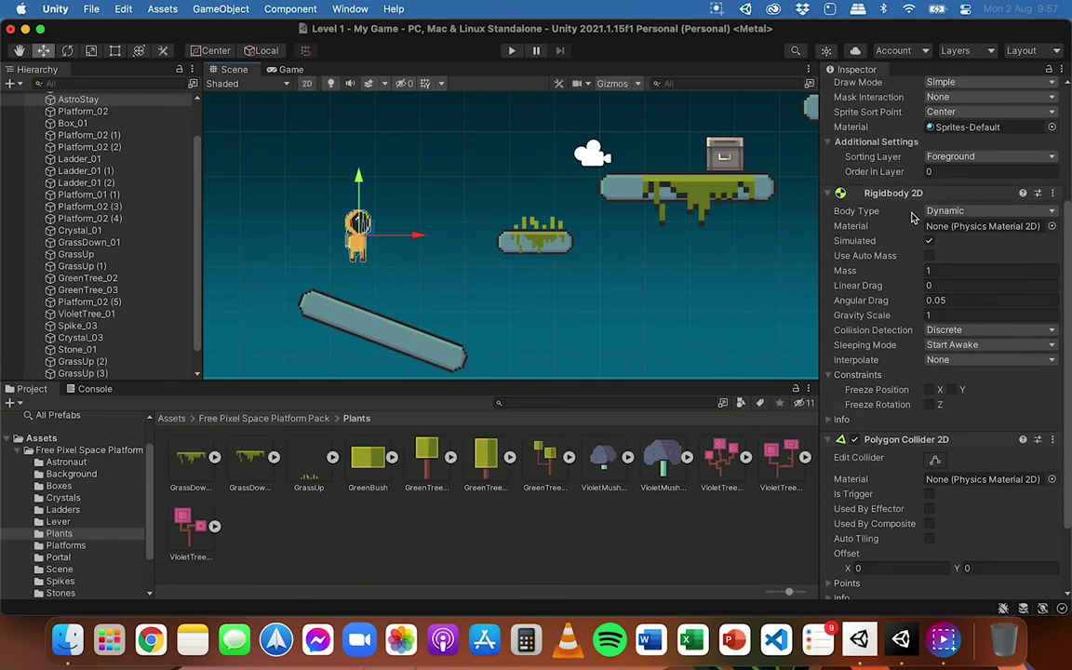
pyautogui.click(837, 375)
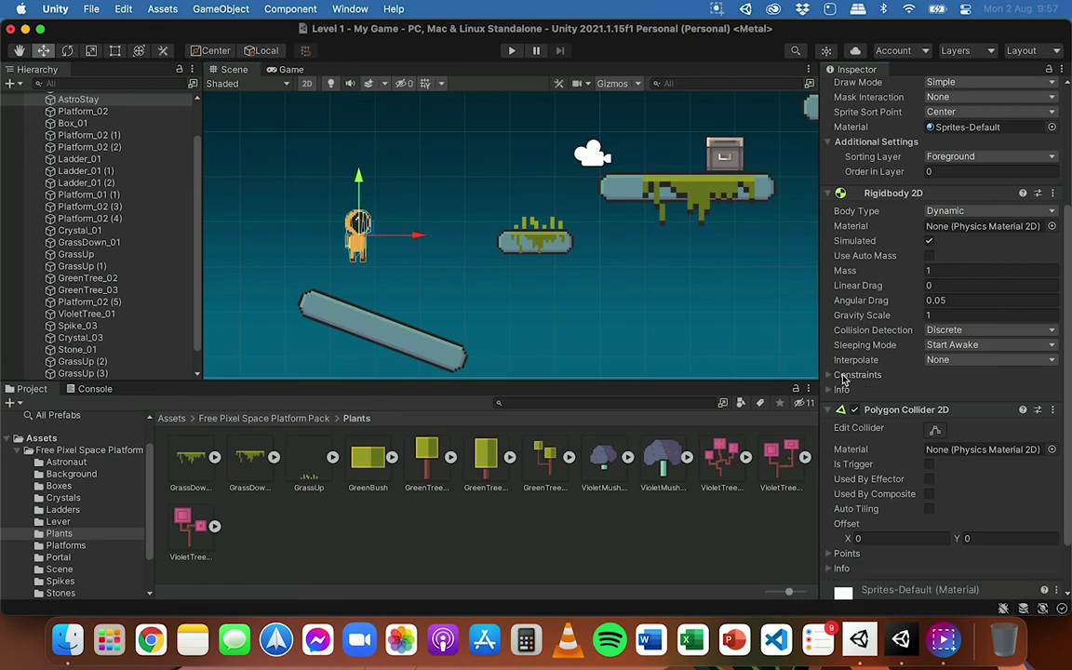
pyautogui.click(839, 377)
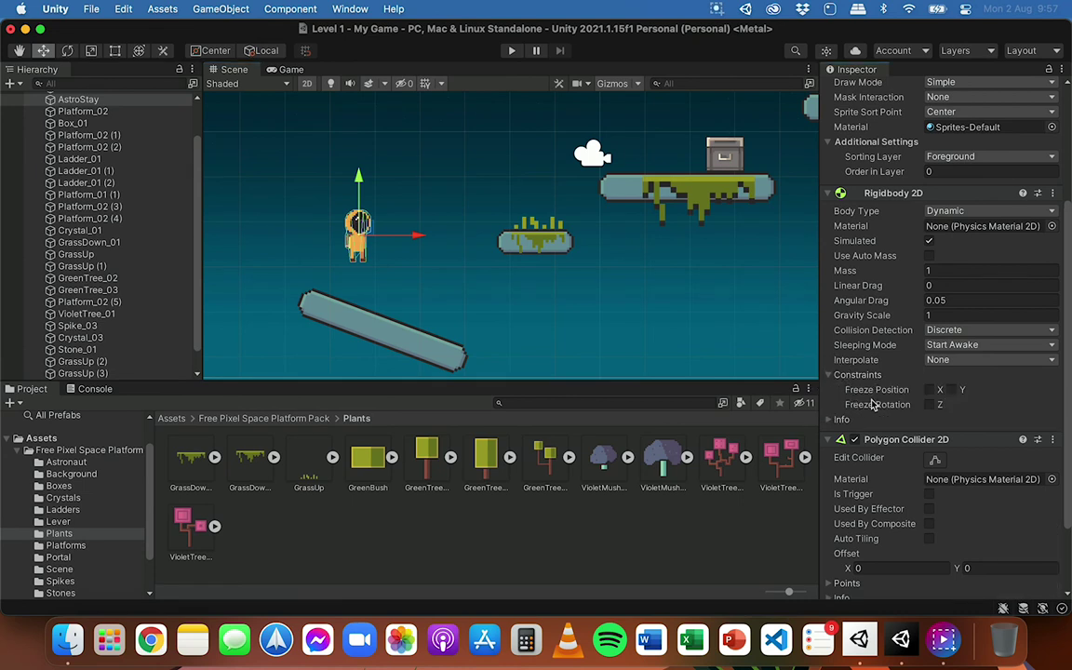
pyautogui.click(930, 407)
pyautogui.click(513, 51)
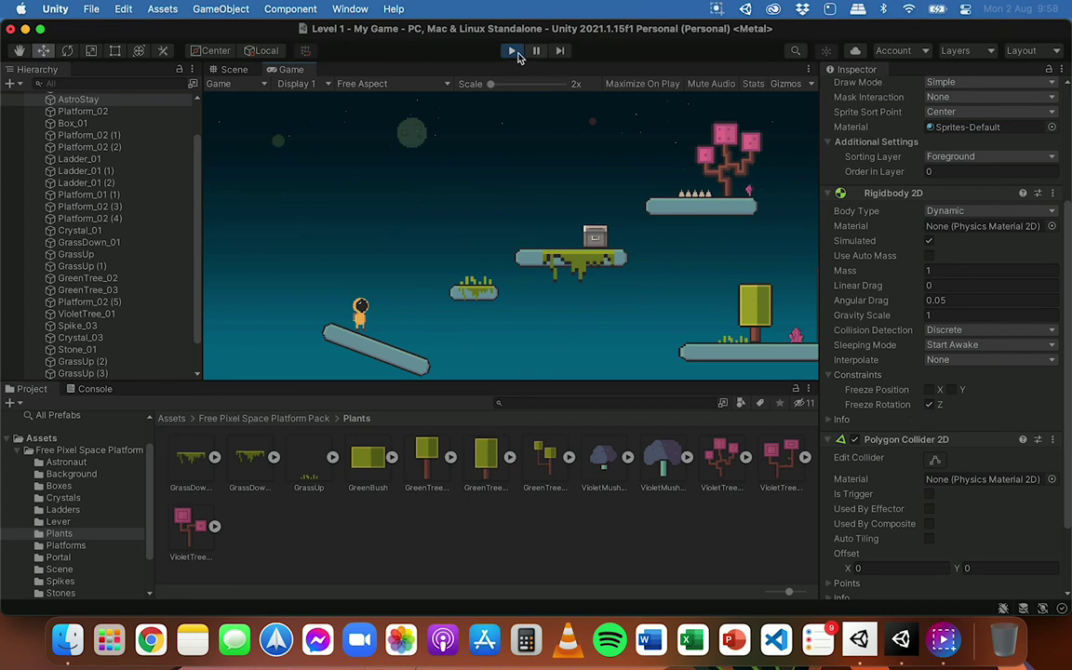
# - Exit Play mode to return to editing in the Scene view
pyautogui.click(511, 50)
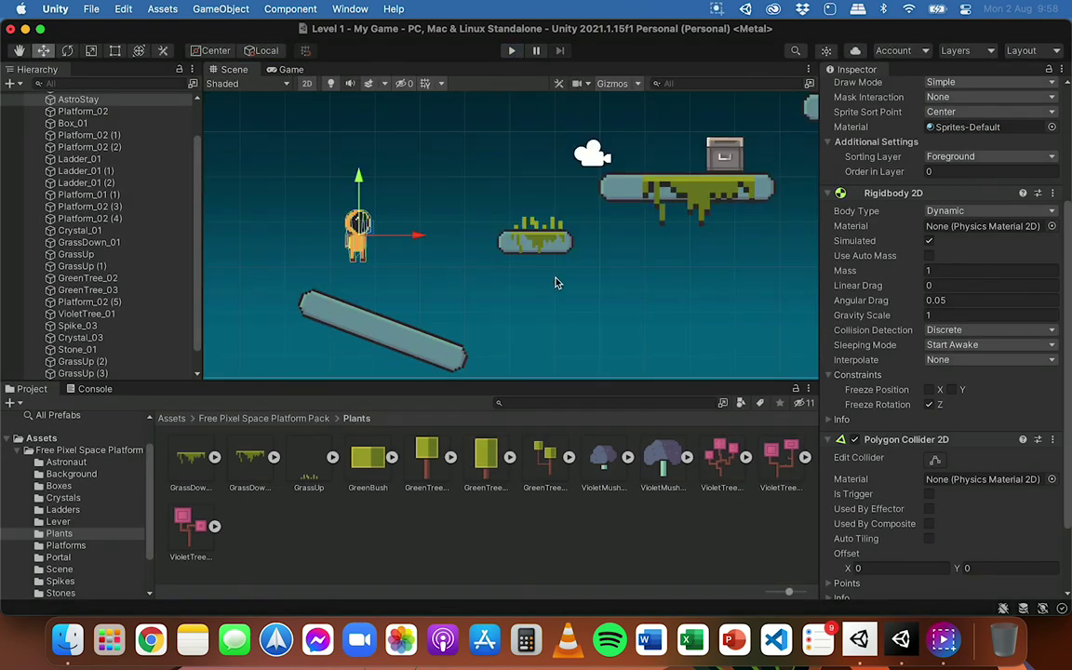